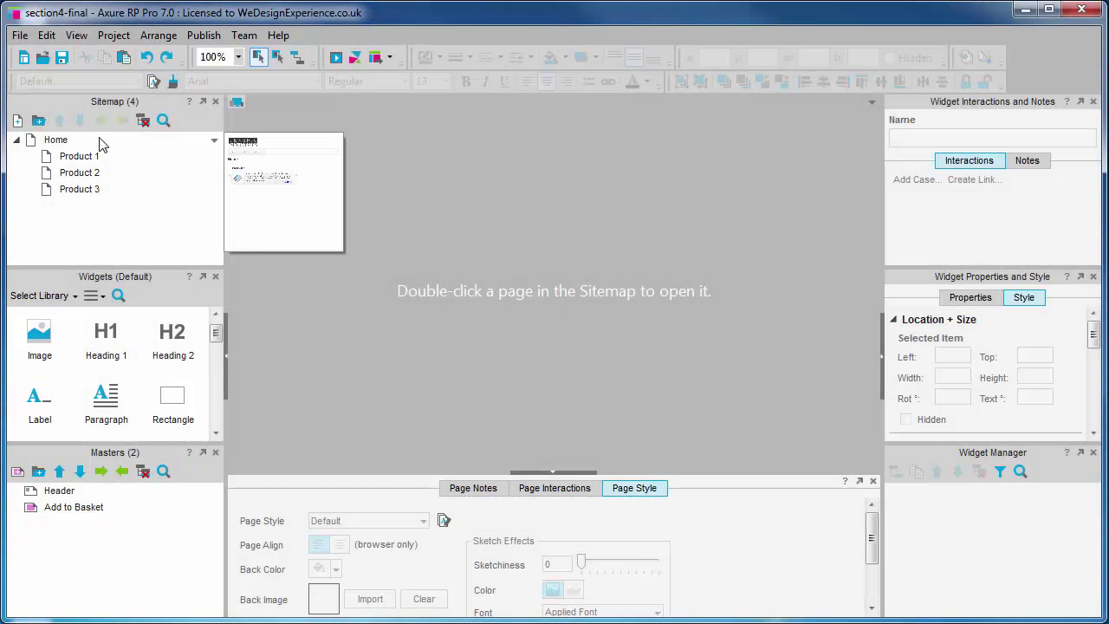
Open the Home page from the Sitemap and scroll down to the Product 1 carousel panel
double_click(100, 141)
scroll(611, 312, "down", 3)
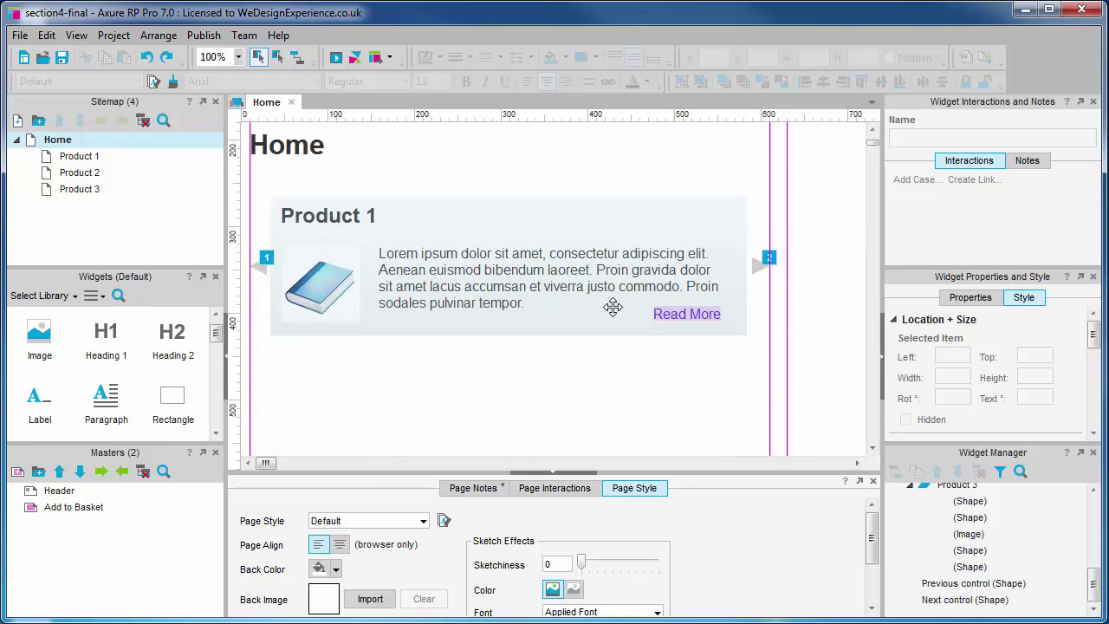
Draw a rectangle above the slider and turn it into a 147×40 slanted-corner tab
left_click_drag(173, 397, 273, 209)
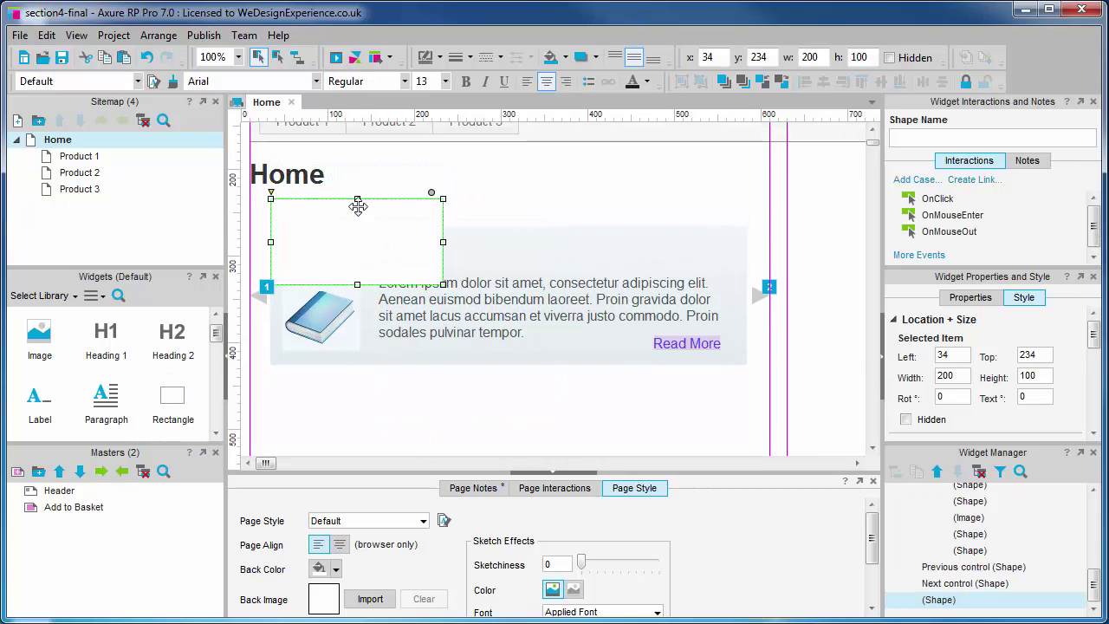
left_click(432, 193)
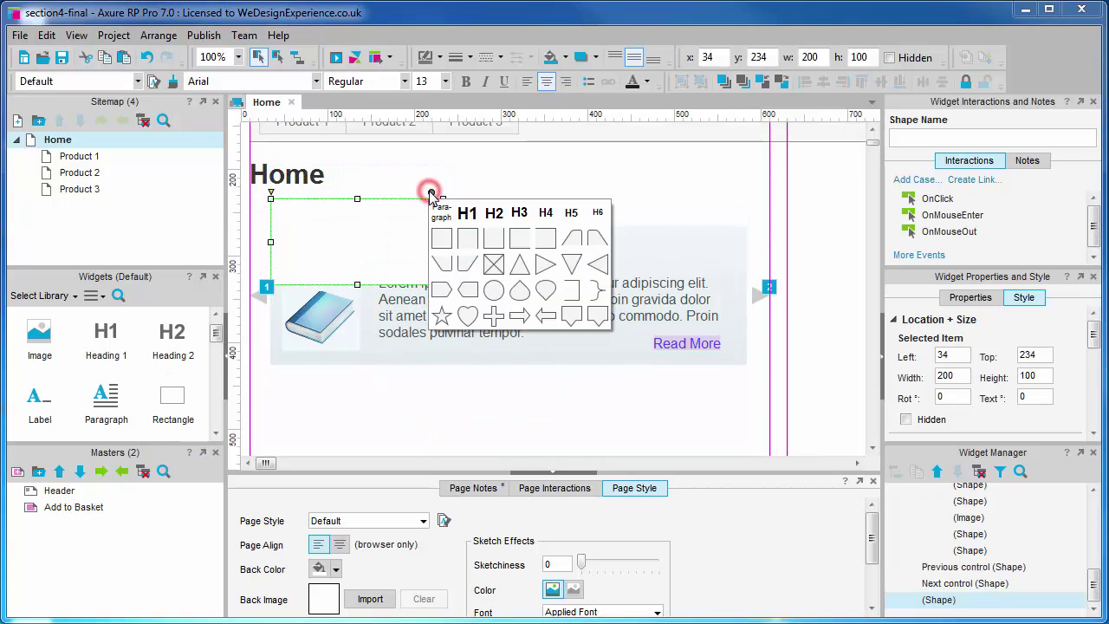
left_click(595, 239)
left_click(857, 57)
key("Return")
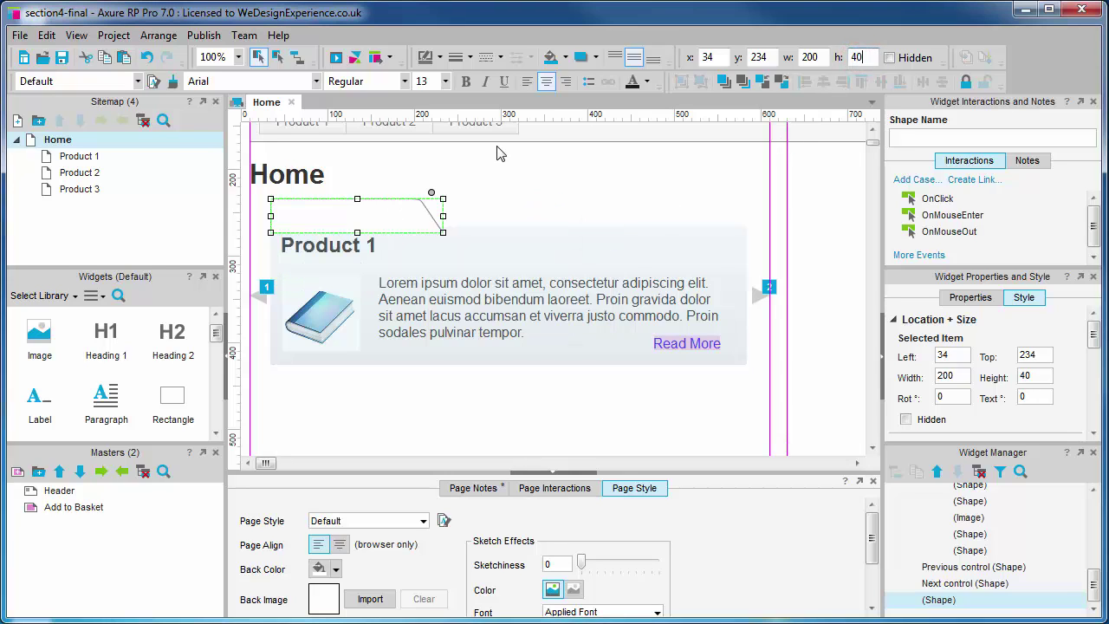
left_click_drag(444, 216, 362, 222)
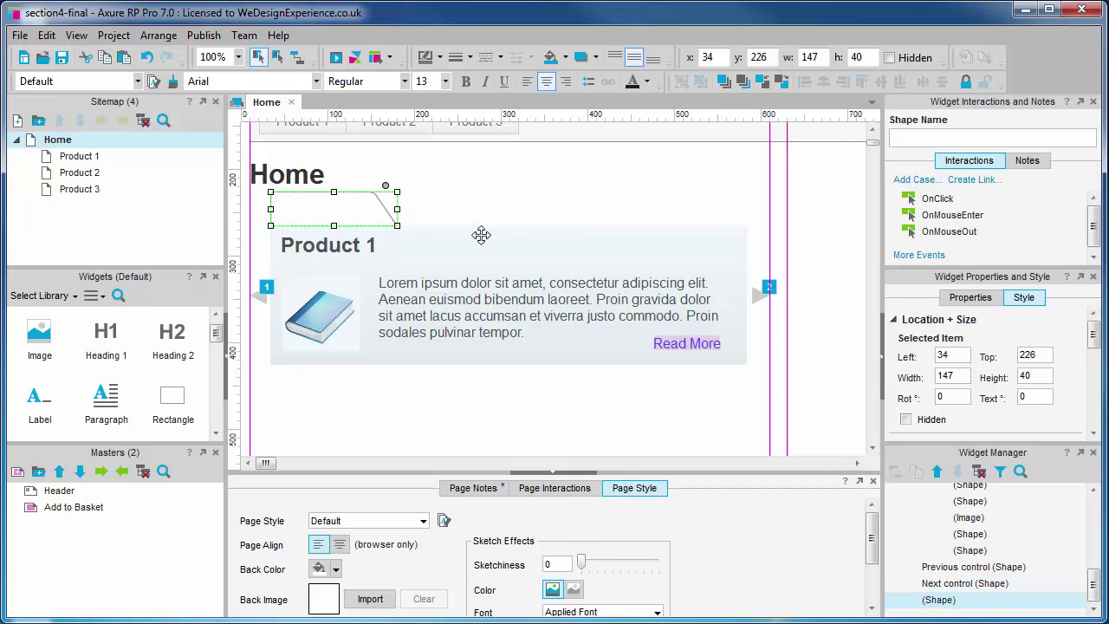
Label the tab 'Product 1' and move to its Shape Name field
type("Product 1")
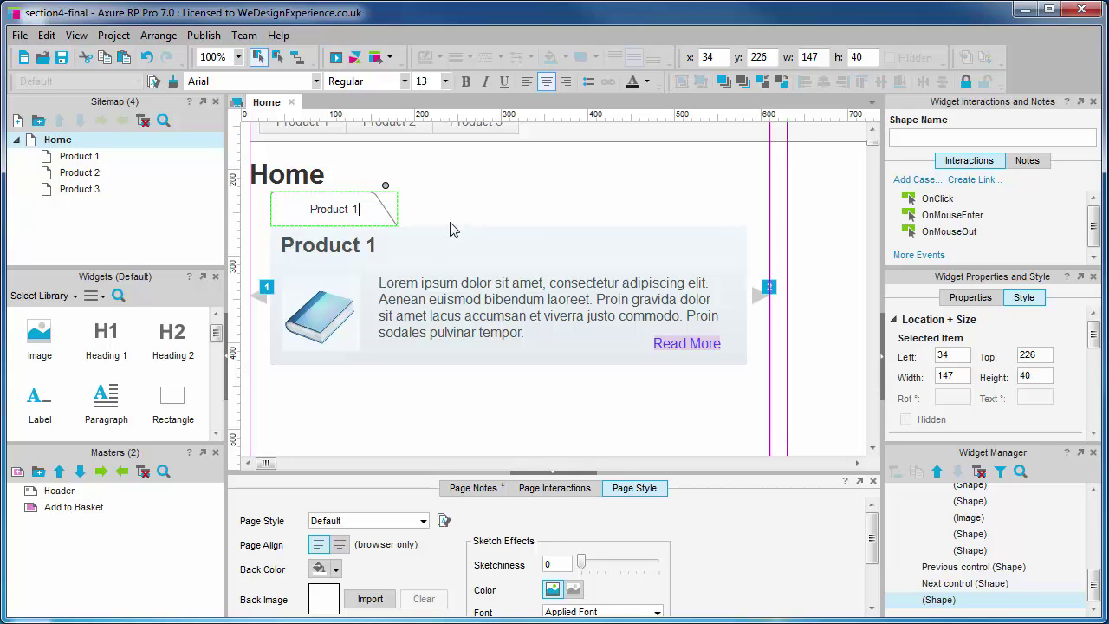
left_click(983, 140)
left_click(983, 139)
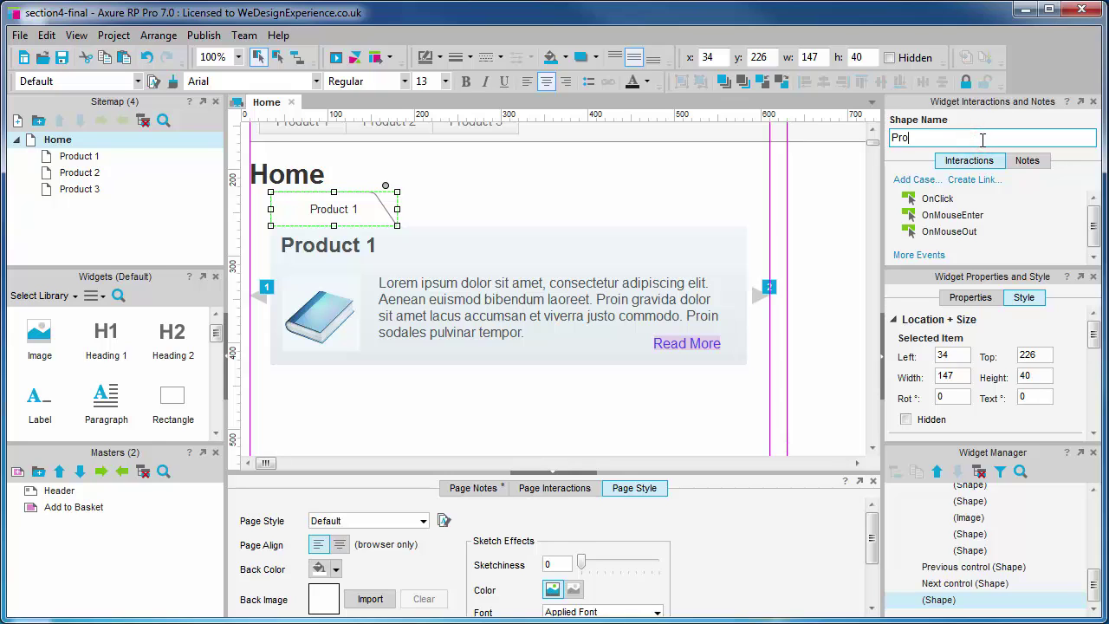
Name the first tab 'Product 1 tab' and copy it
type("Product 1 tab")
left_click(454, 211)
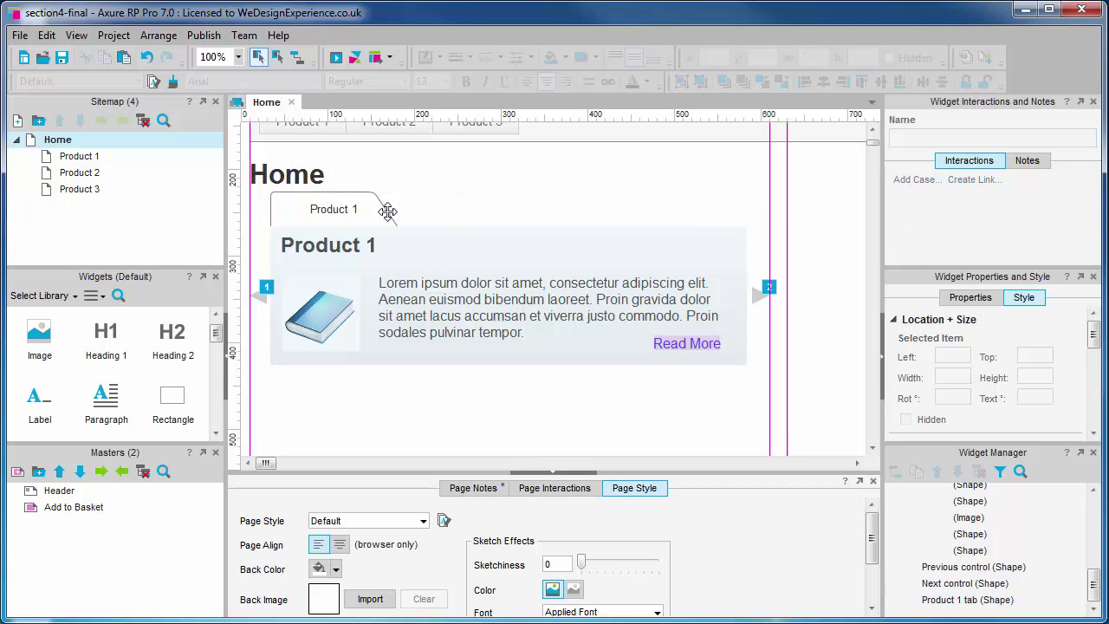
left_click(341, 213)
right_click(340, 211)
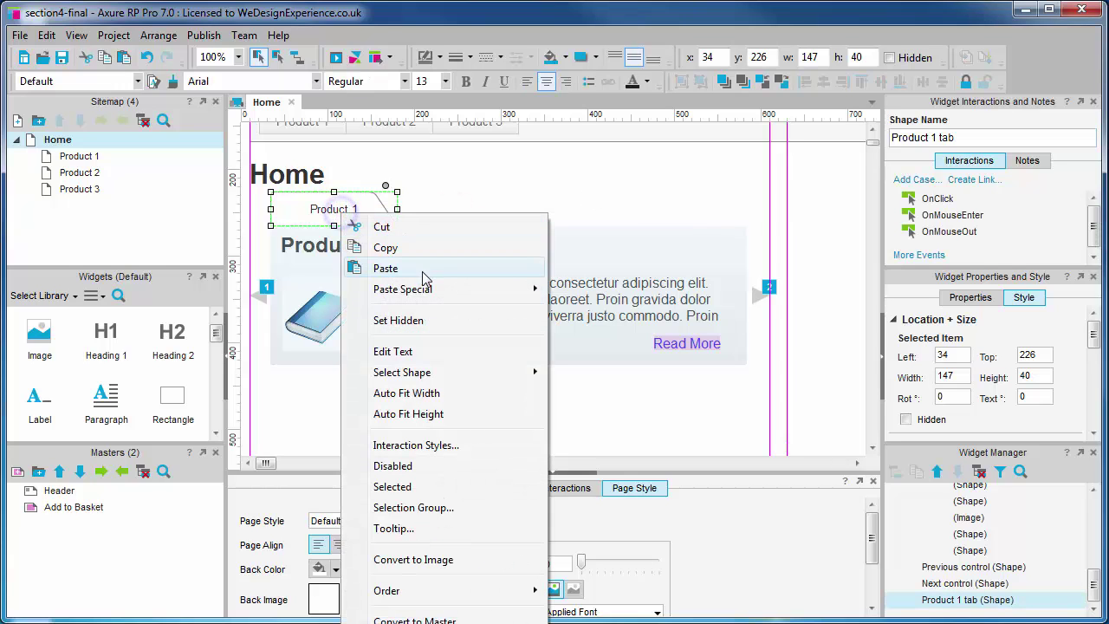
left_click(425, 249)
Paste a copy right of the first tab and relabel it 'Product 2'
left_click(414, 210)
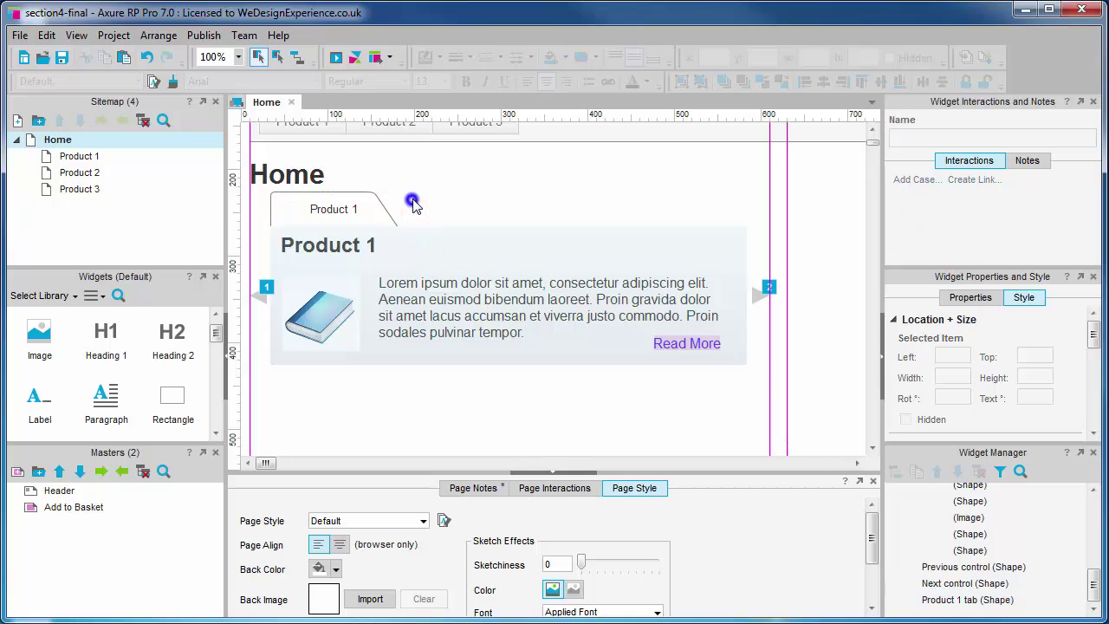
right_click(414, 203)
left_click(489, 214)
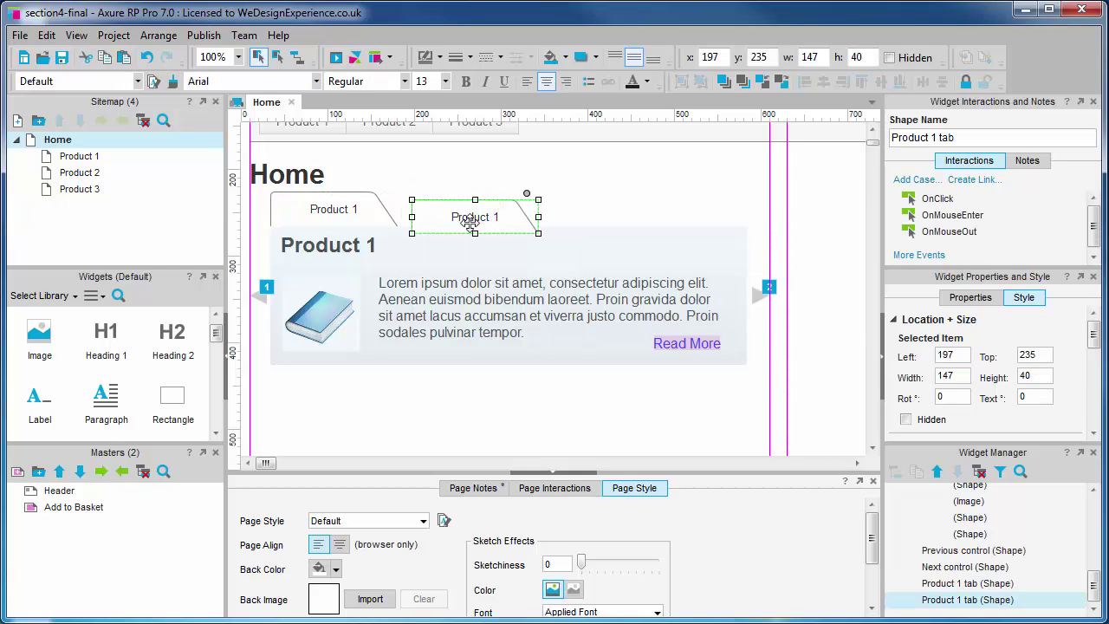
left_click_drag(489, 220, 462, 217)
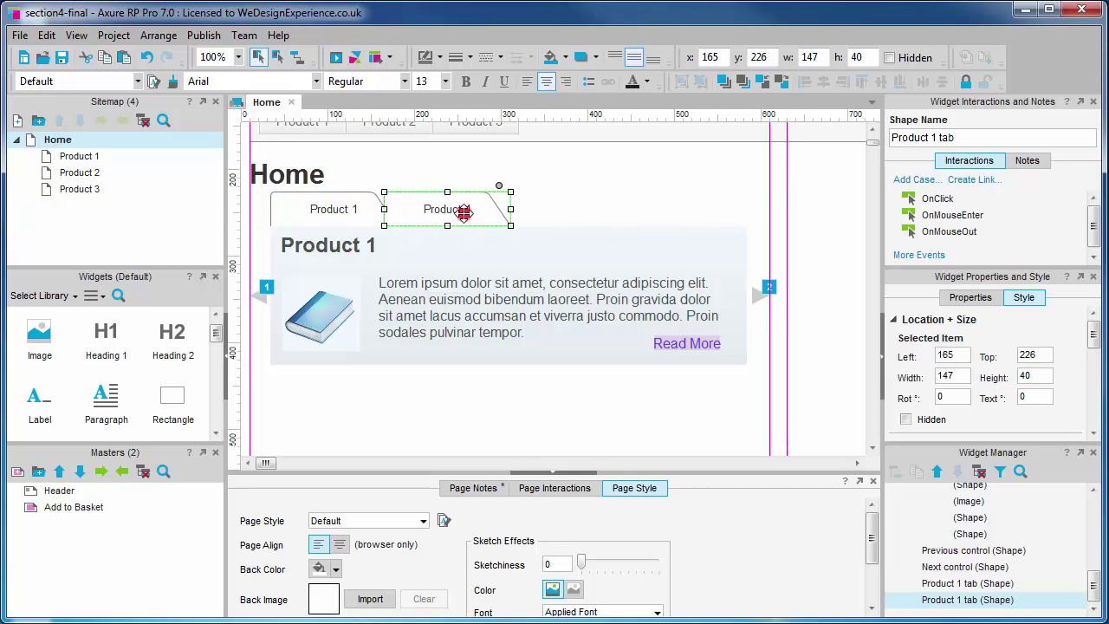
double_click(464, 213)
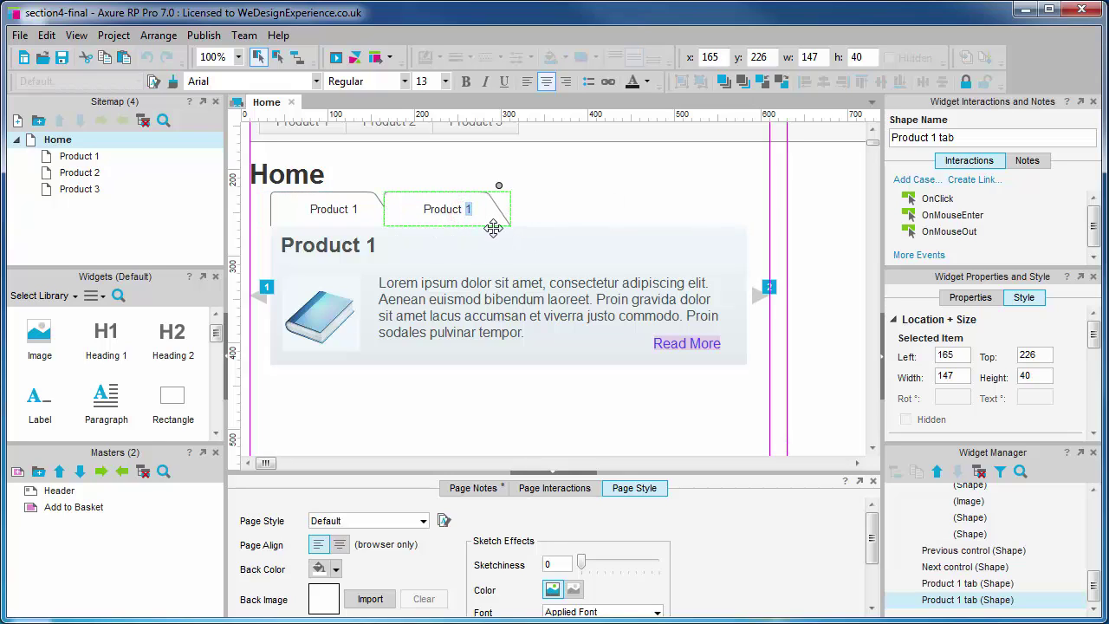
type("2")
left_click(929, 137)
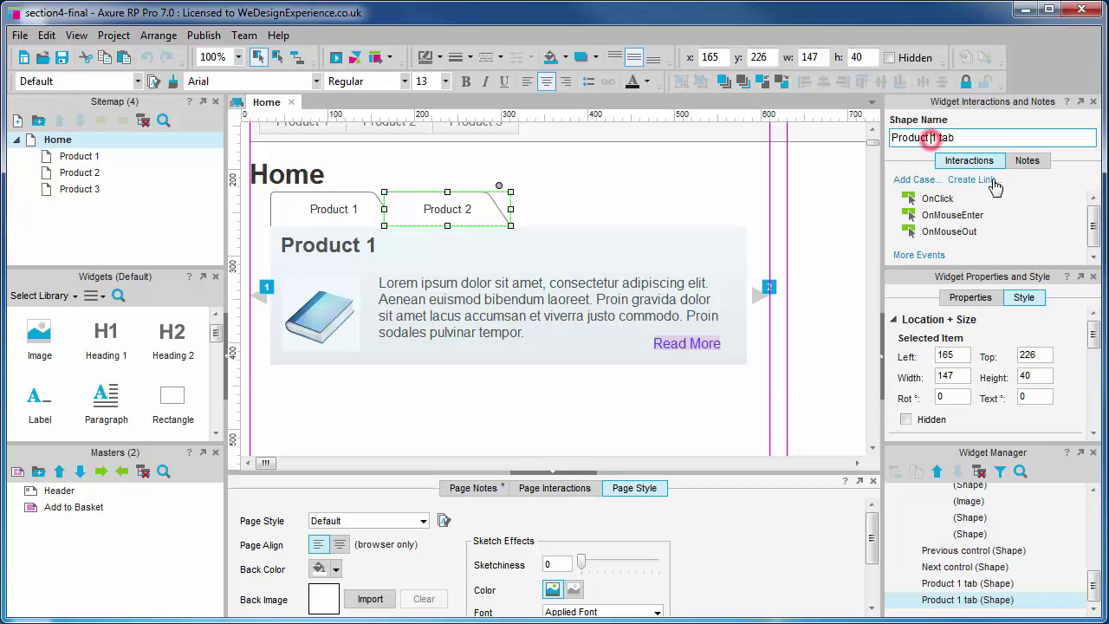
left_click(547, 227)
Paste a third tab right of Product 2, labelled 'Product 3' and named 'Product 3 tab'
right_click(516, 204)
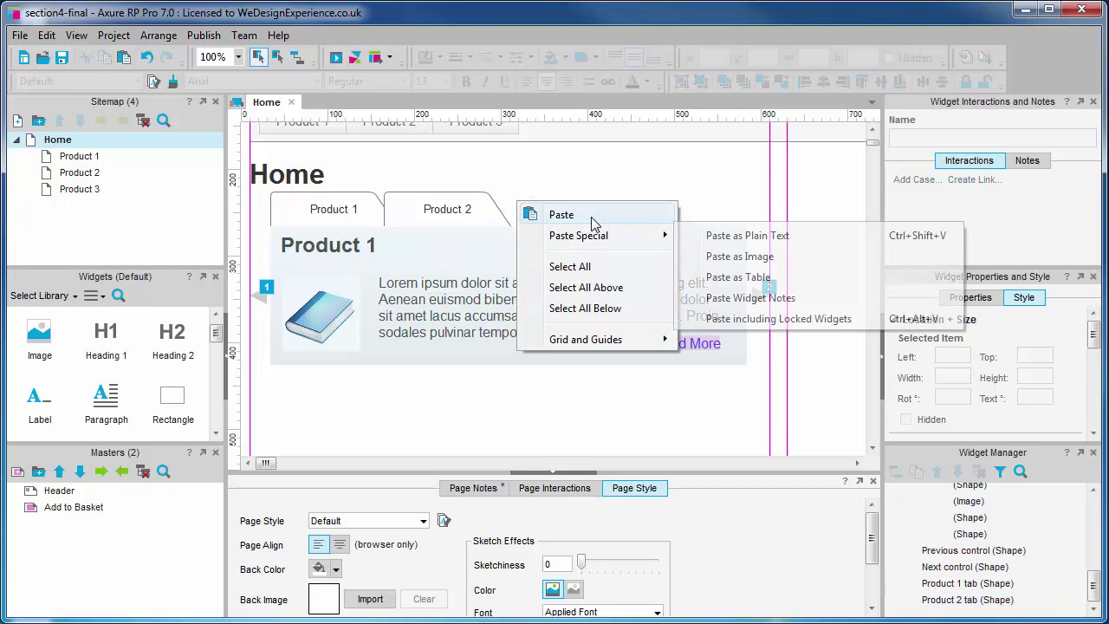
left_click(592, 216)
left_click_drag(550, 218, 537, 216)
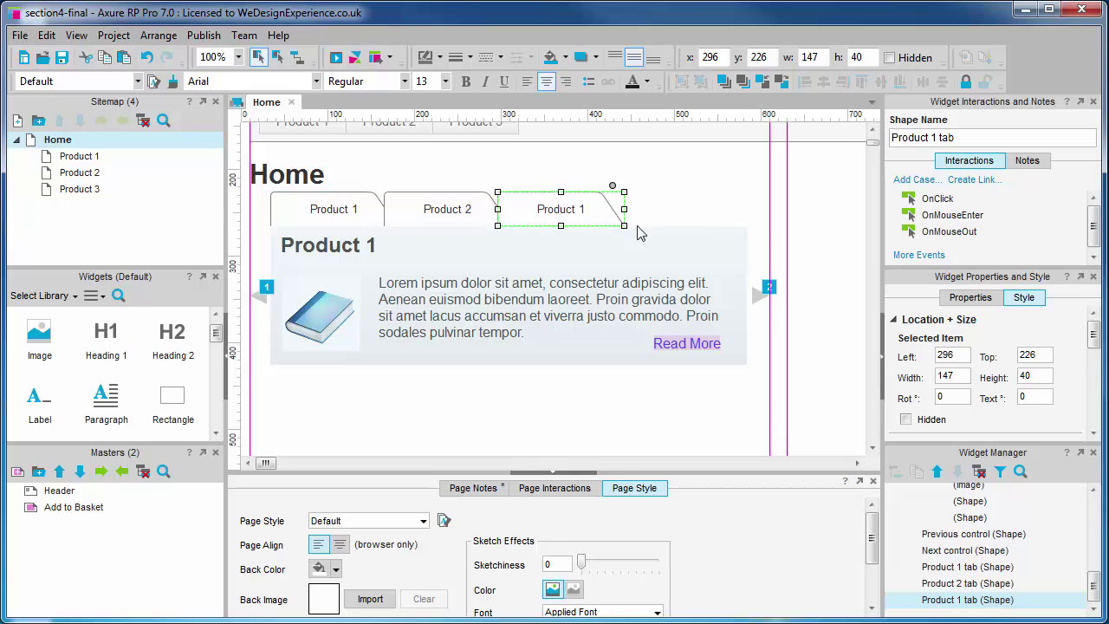
double_click(574, 208)
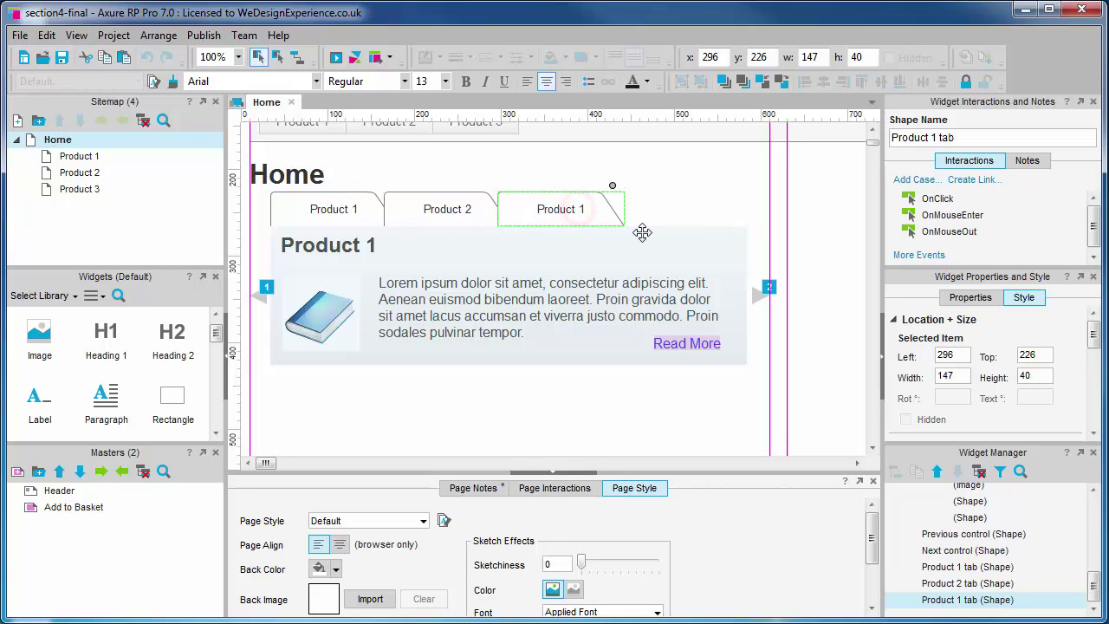
type("3")
left_click(930, 138)
left_click(932, 138)
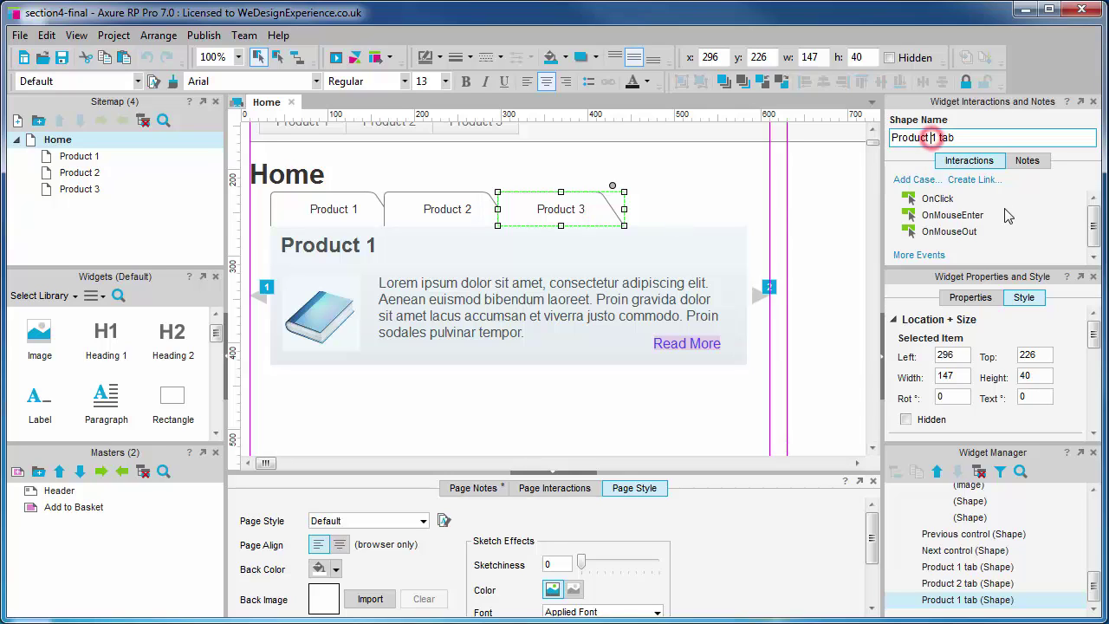
left_click(704, 214)
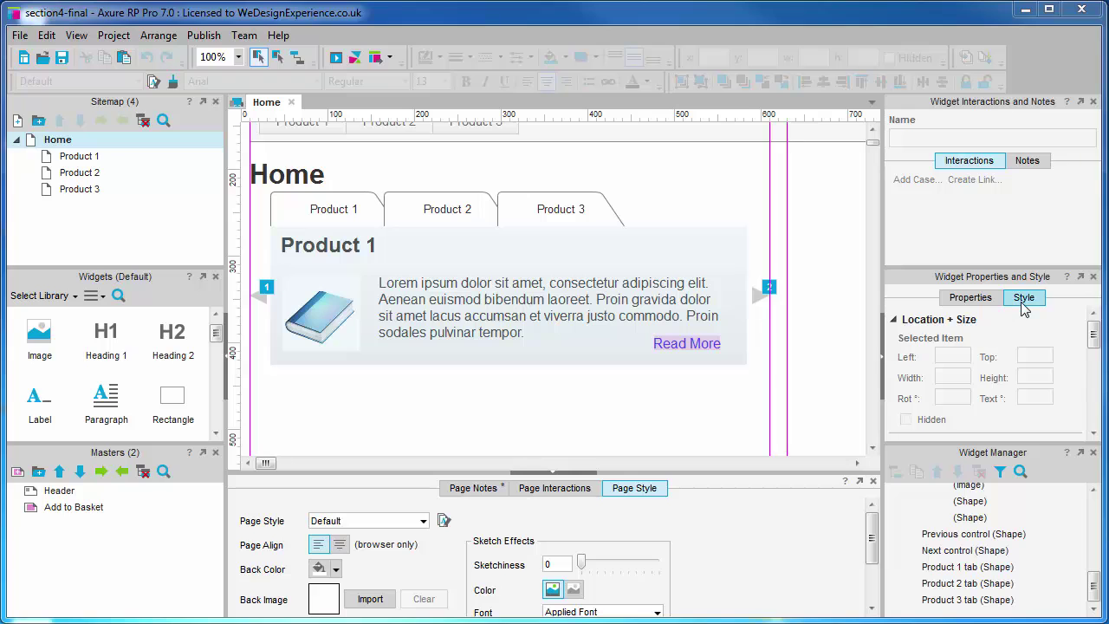
Open the Widget Style Editor and add a new custom style named 'Slider tabs'
scroll(1003, 356, "down", 3)
scroll(1043, 330, "up", 2)
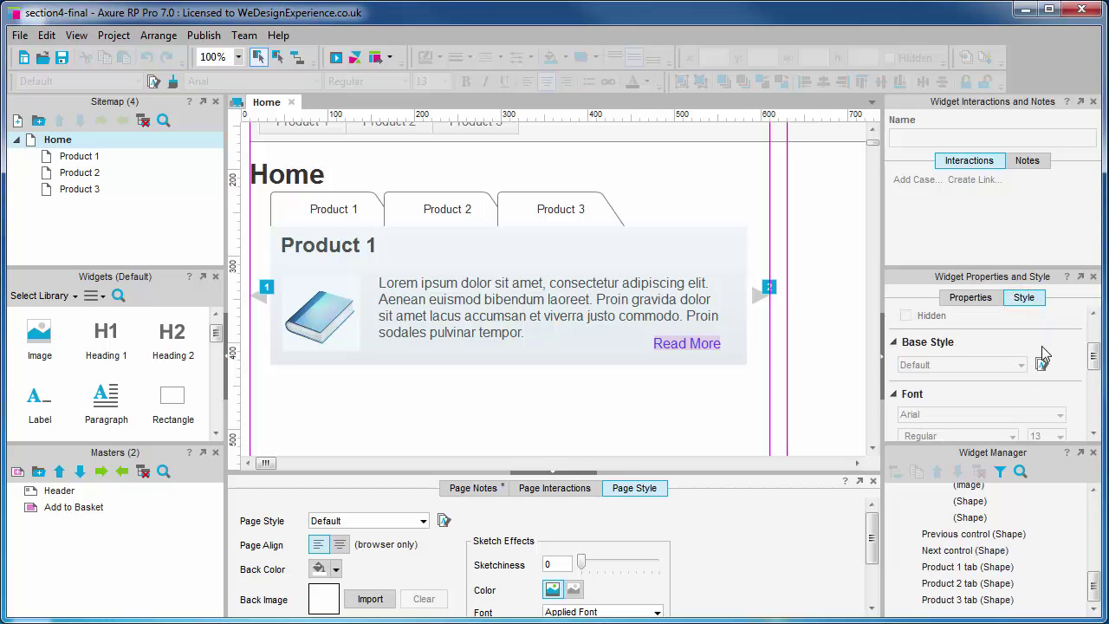
left_click(1042, 364)
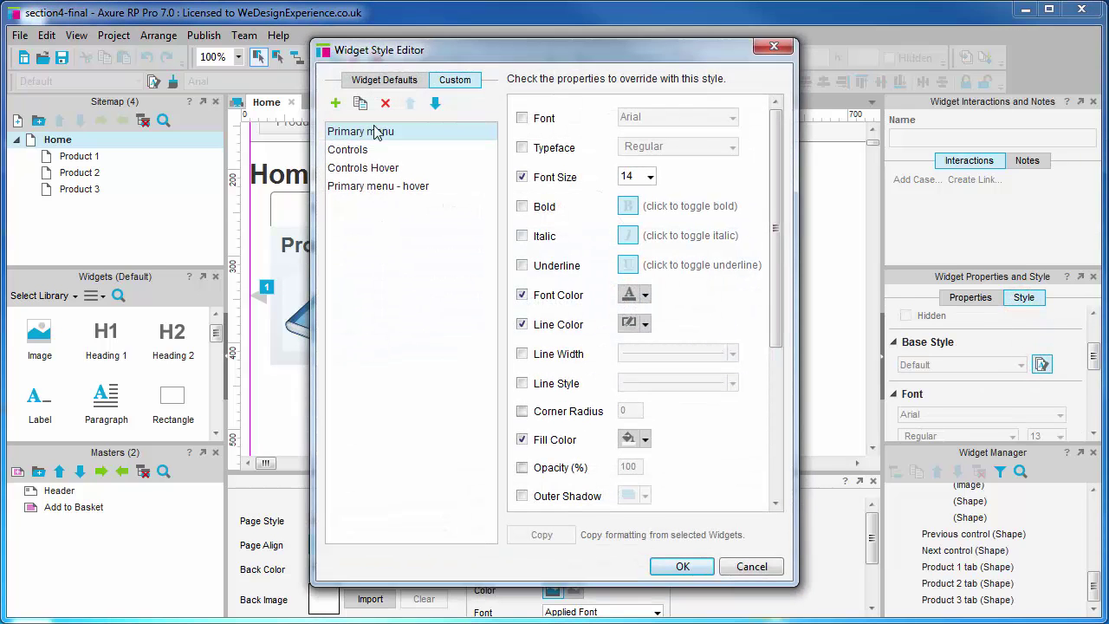
left_click(333, 104)
type("Slider tabs")
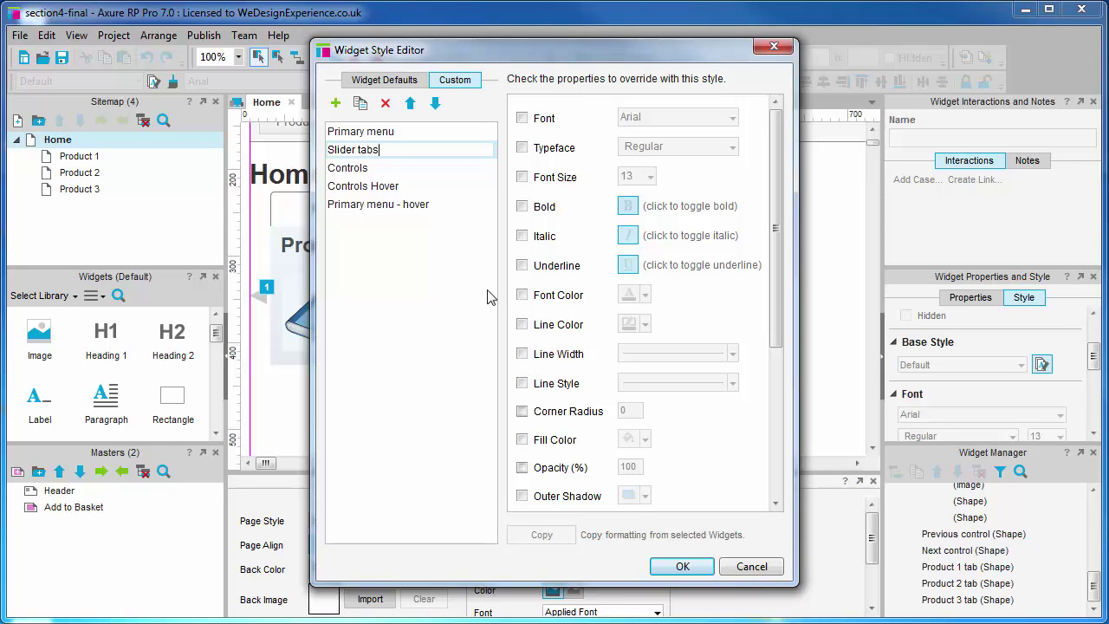
Give the style no border line and an efefef fill colour
left_click(523, 354)
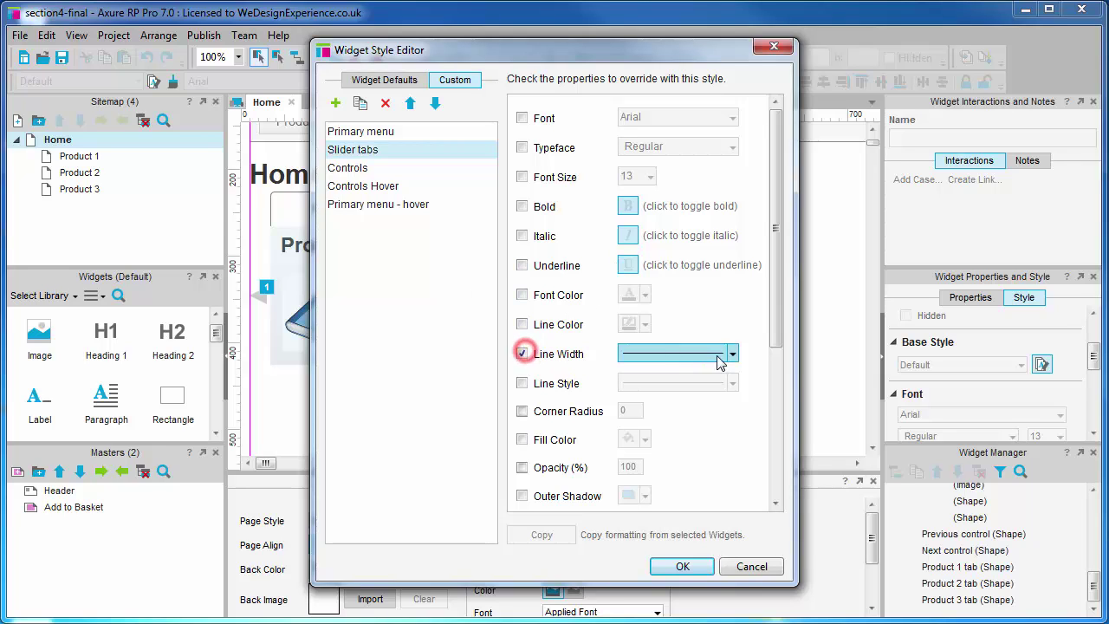
left_click(733, 354)
left_click(692, 373)
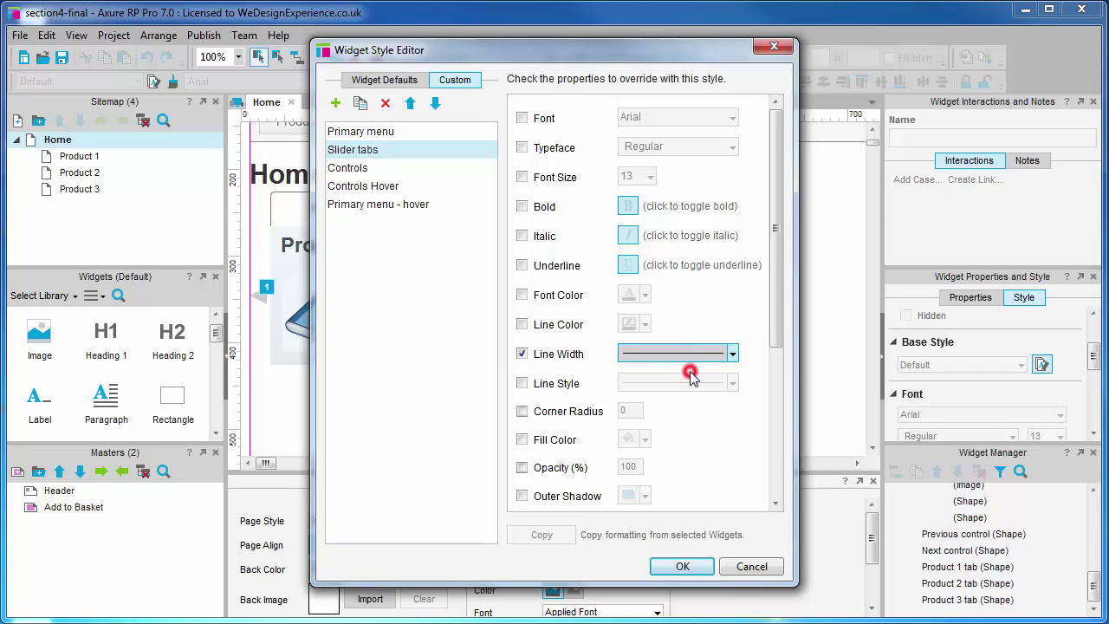
scroll(642, 392, "down", 3)
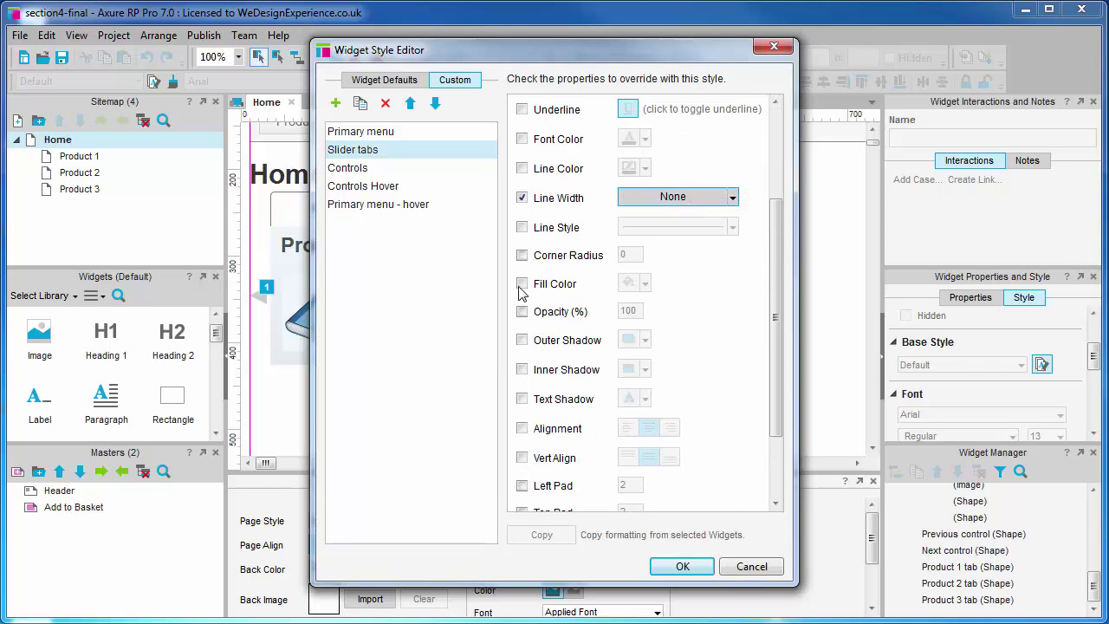
left_click(522, 283)
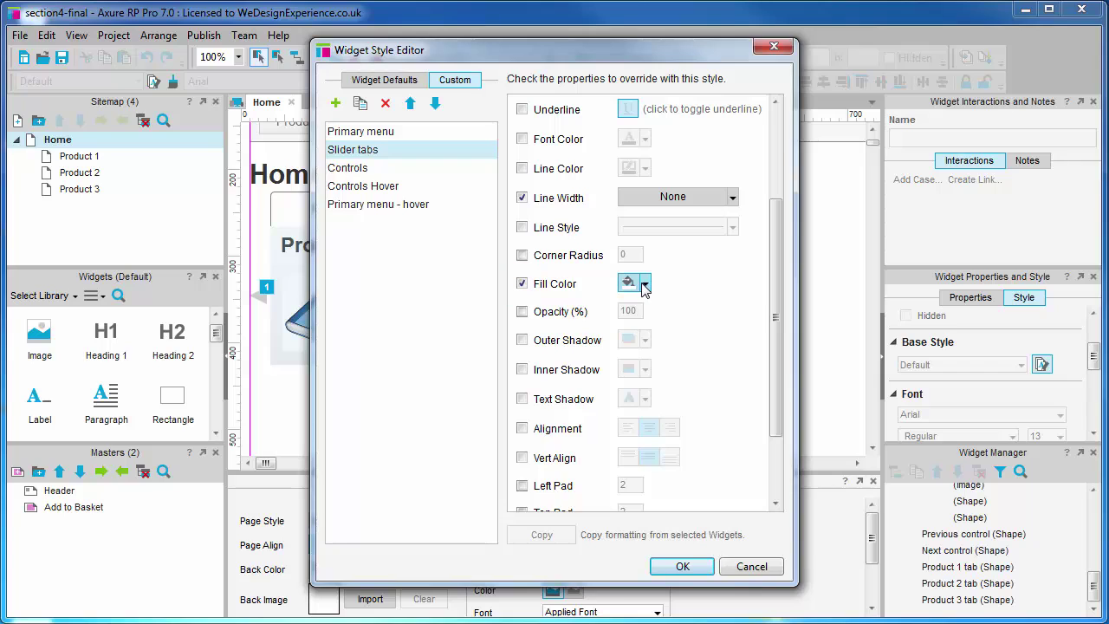
left_click(644, 286)
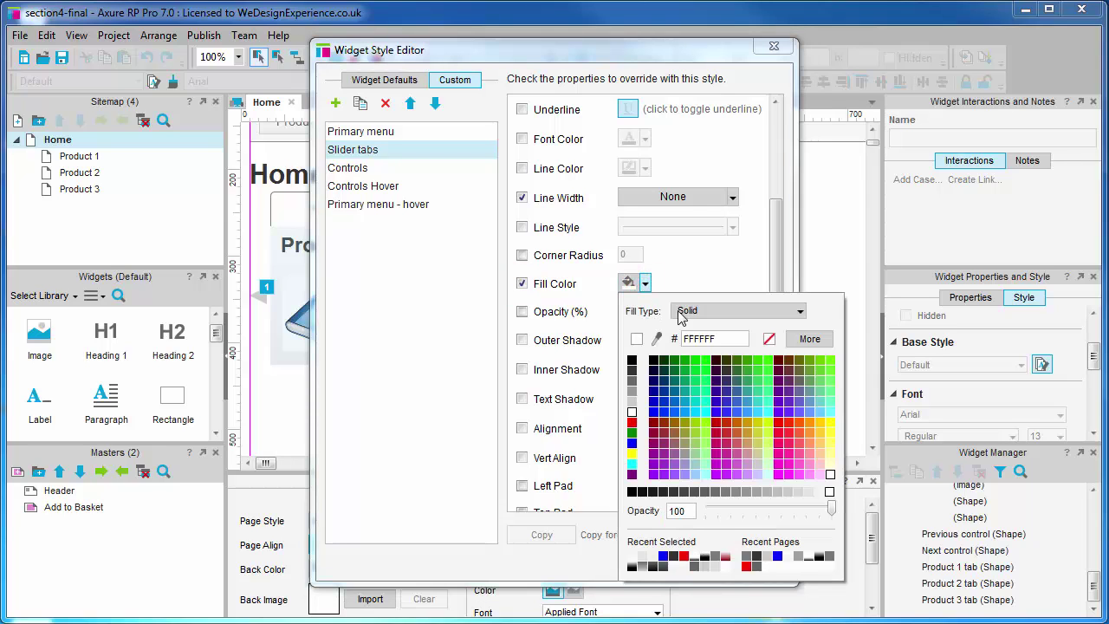
double_click(719, 338)
type("efefef")
key("Return")
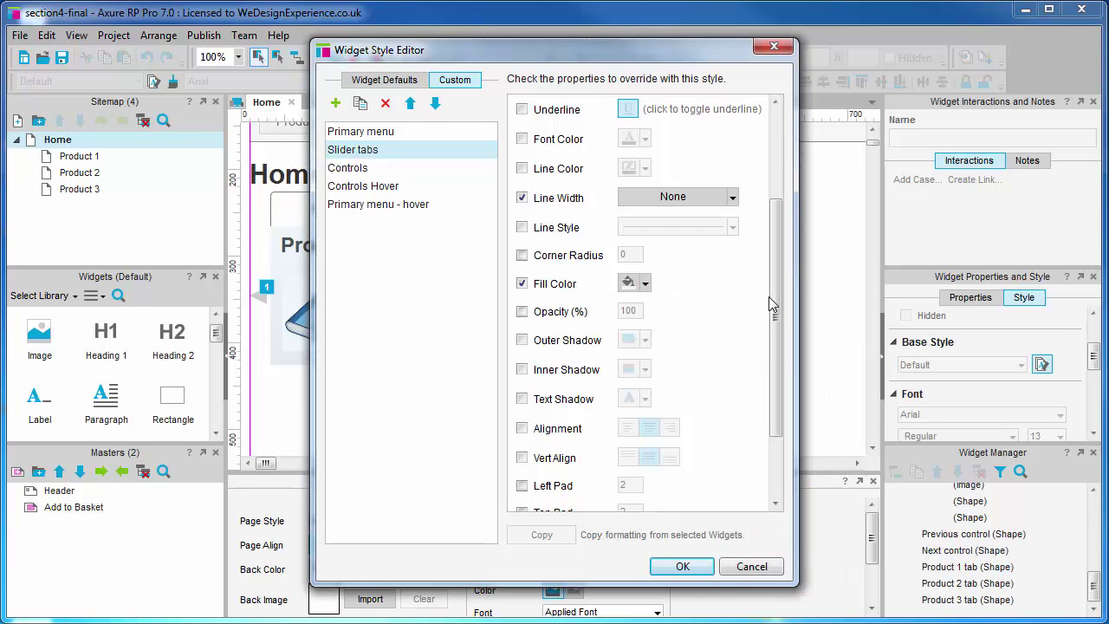
left_click_drag(769, 295, 767, 355)
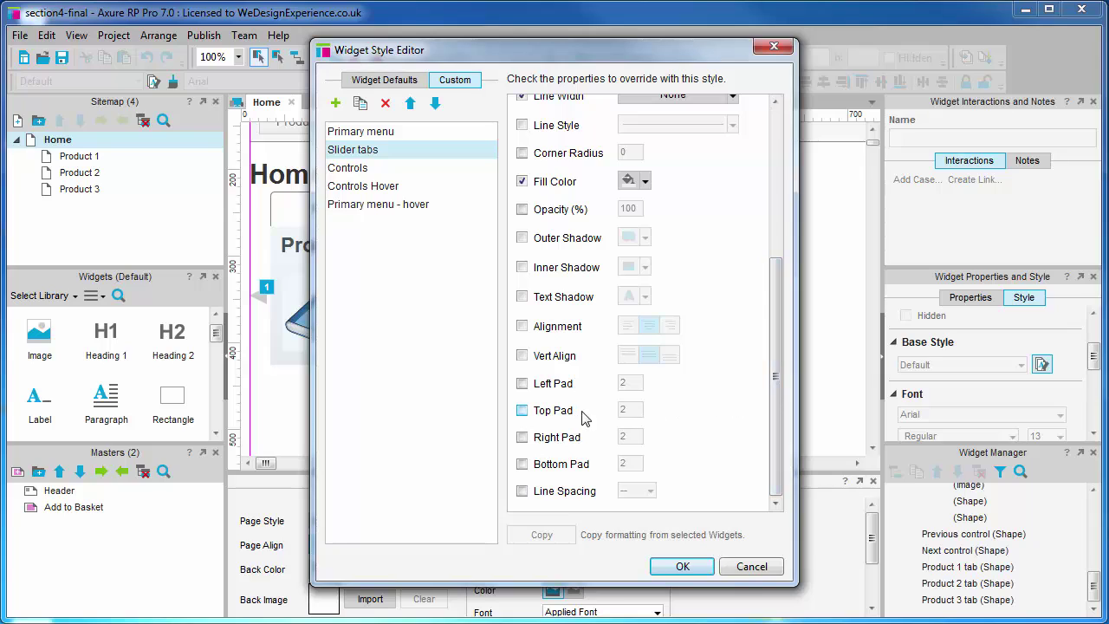
Override the style's right padding to 15 and reselect the Slider tabs style
left_click(524, 437)
double_click(630, 437)
type("15")
left_click(681, 566)
left_click(371, 152)
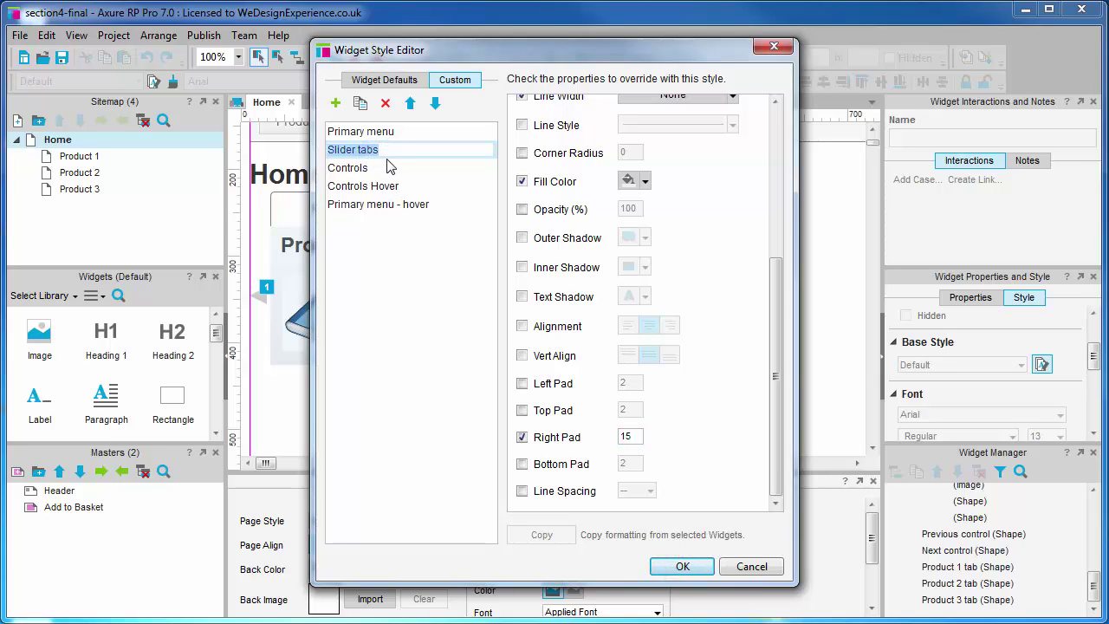
Duplicate the Slider tabs style and name the copy 'Slider tabs - hover'
left_click(354, 235)
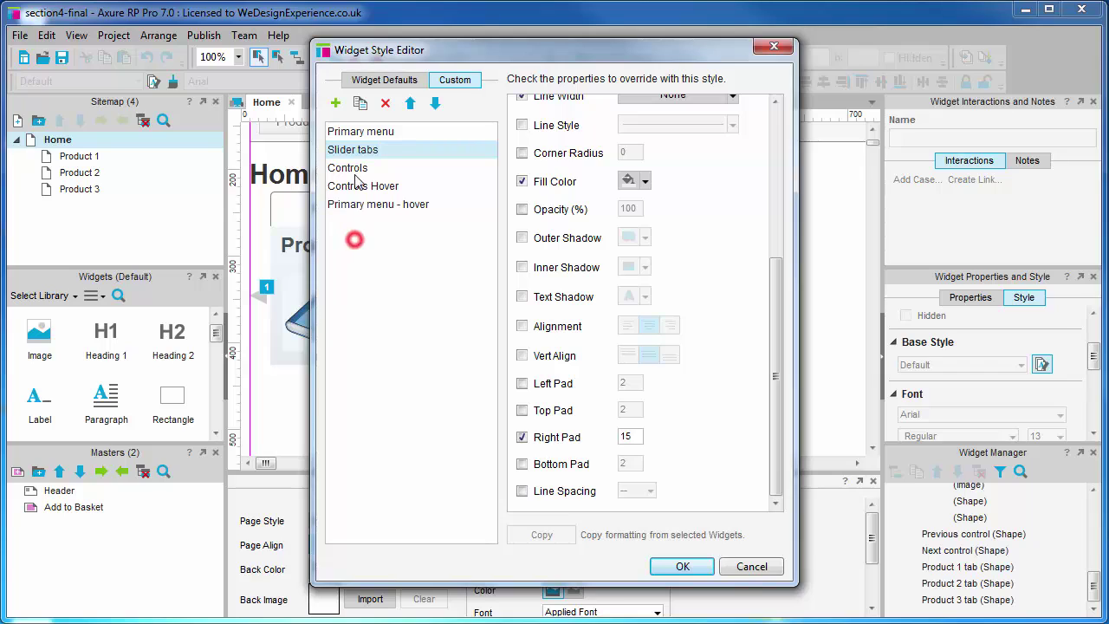
left_click(360, 103)
key("End")
type("- hover")
key("Return")
Duplicate it again and rename the copy 'Slider tabs - select'
left_click(358, 103)
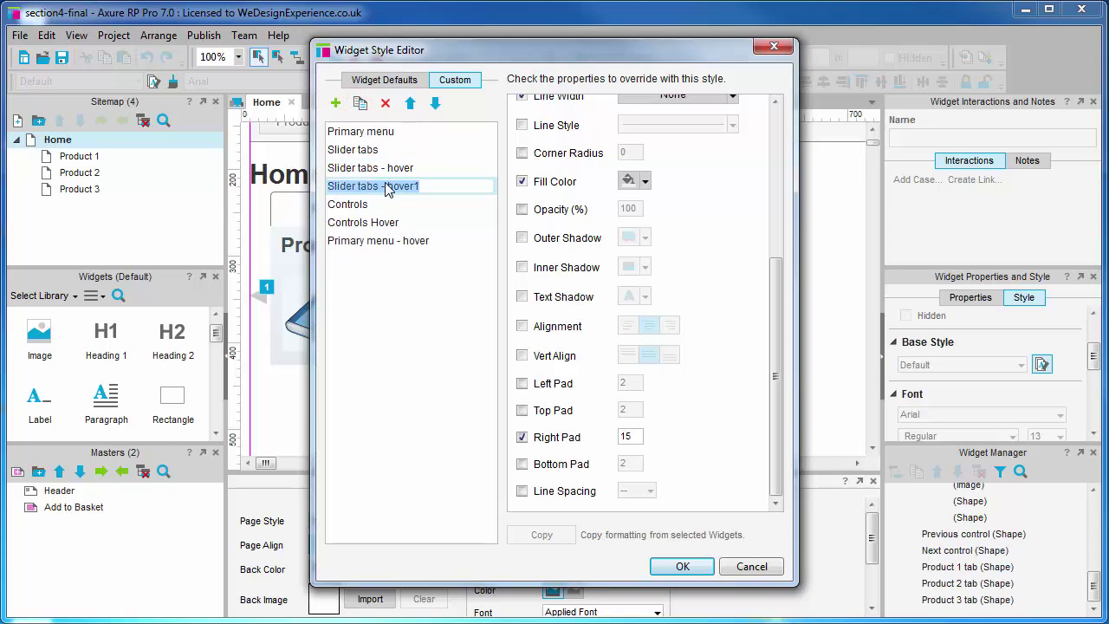
left_click_drag(389, 187, 463, 186)
type("select")
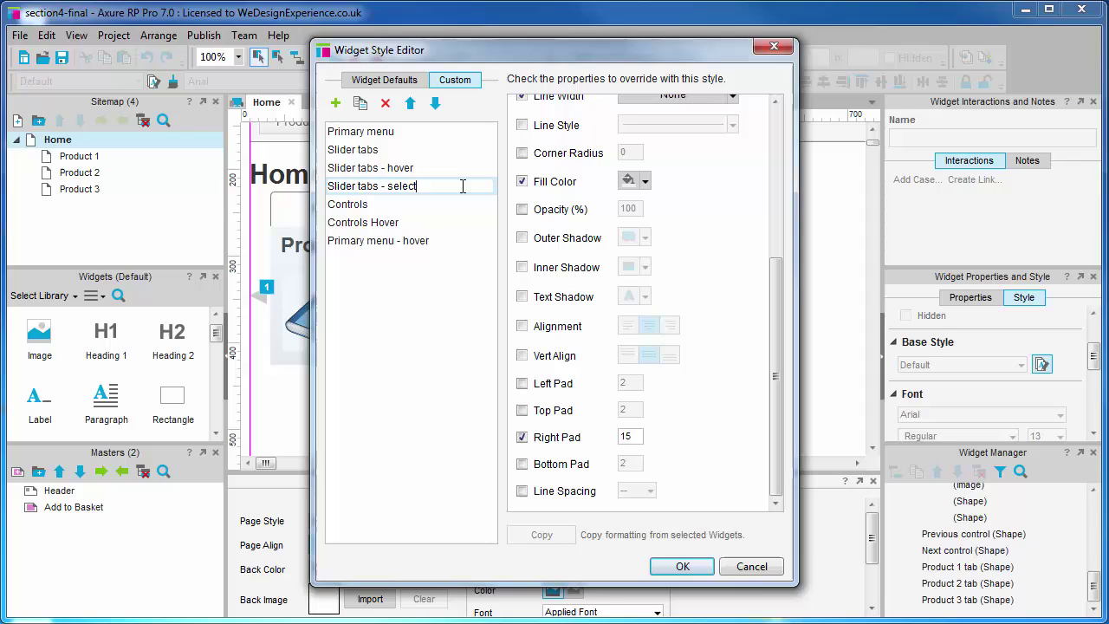
left_click(372, 167)
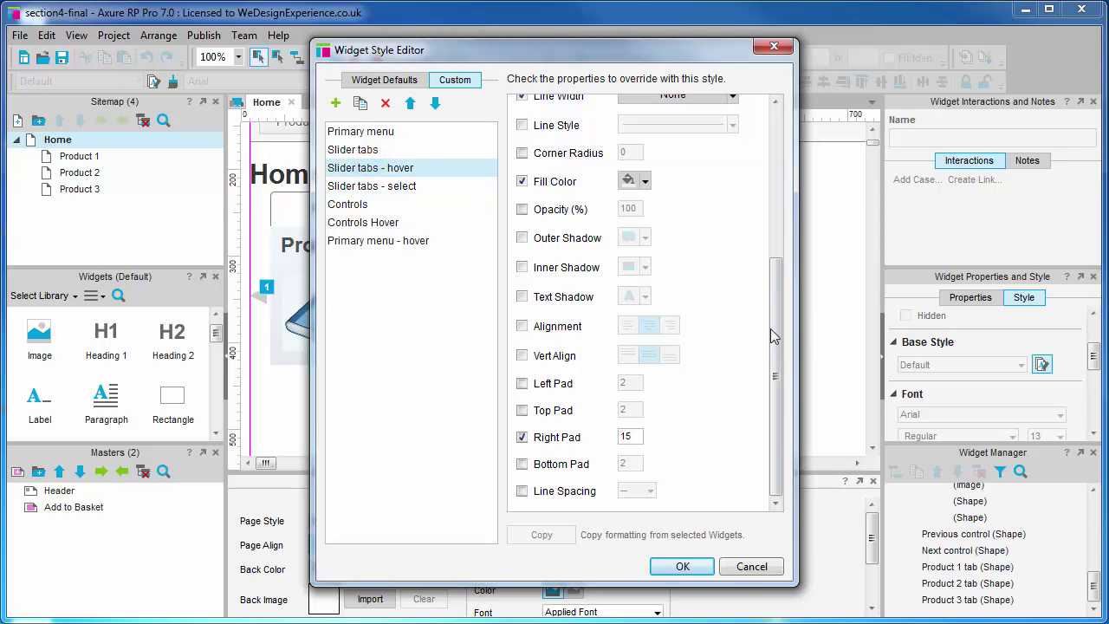
Set the Slider tabs - hover fill colour to e4e4e4
left_click_drag(771, 328, 769, 269)
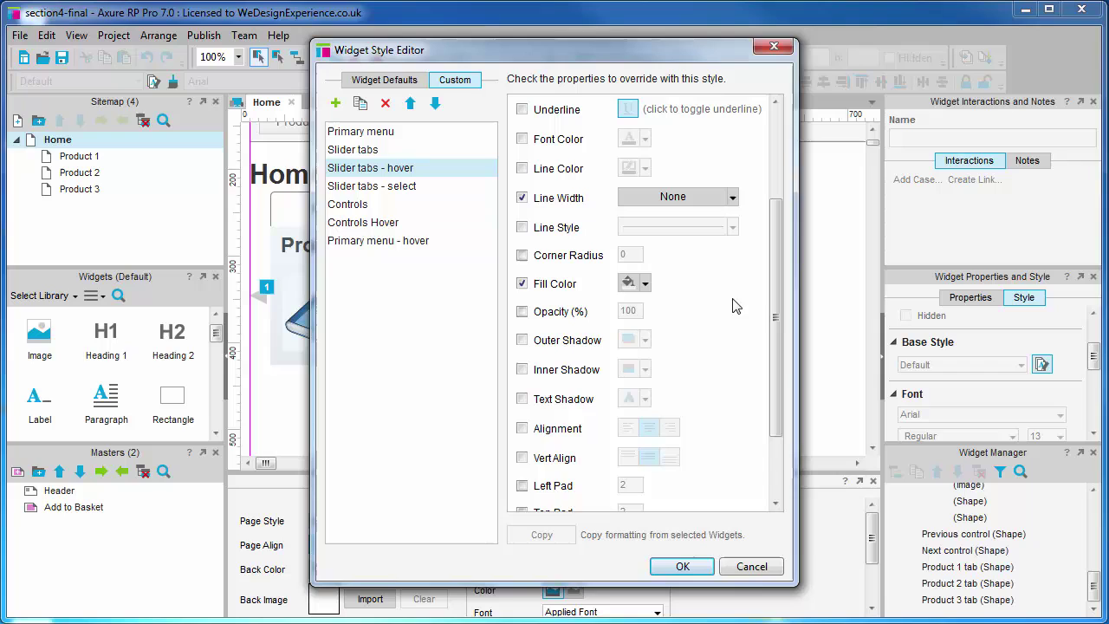
left_click(650, 284)
double_click(683, 338)
type("e4e4e4")
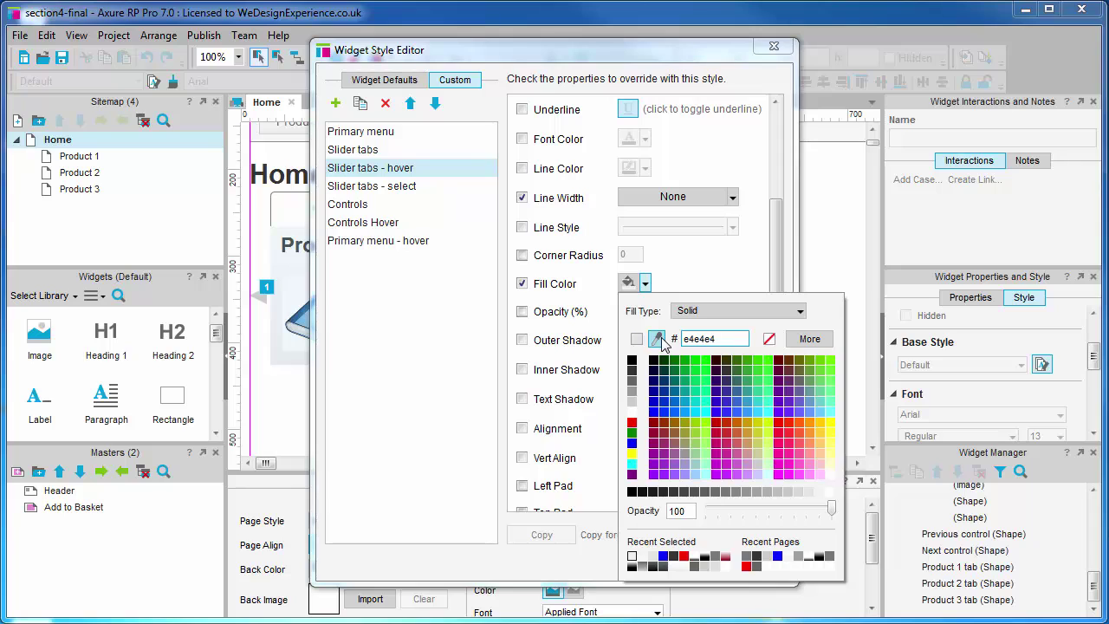
key("Return")
Give Slider tabs - select an efefef-to-ffffff linear gradient fill and close the editor
left_click(421, 185)
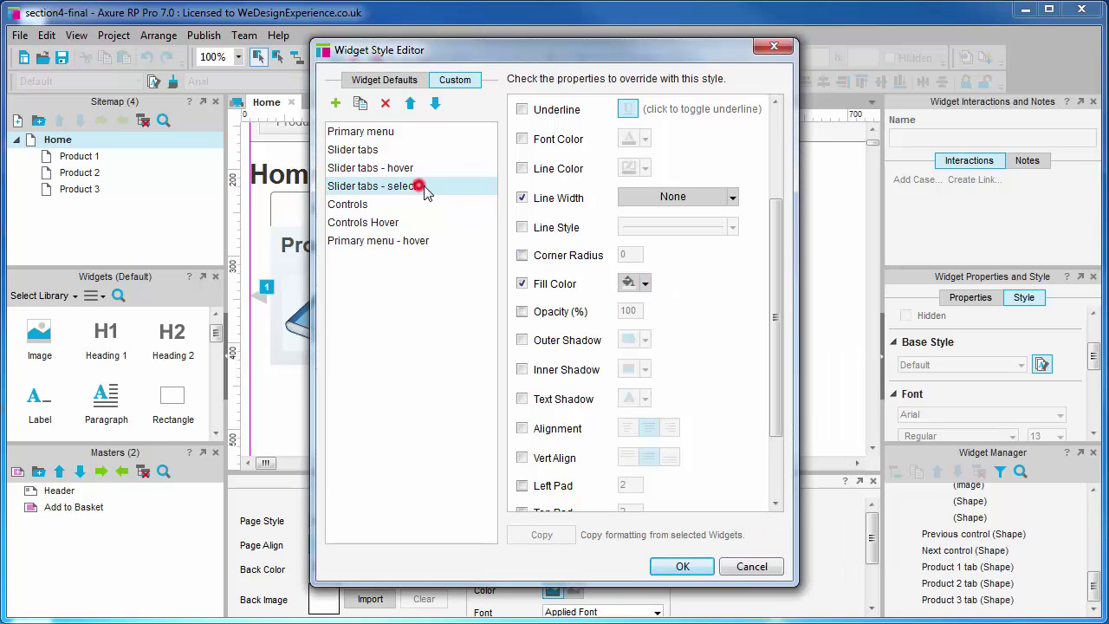
left_click(645, 282)
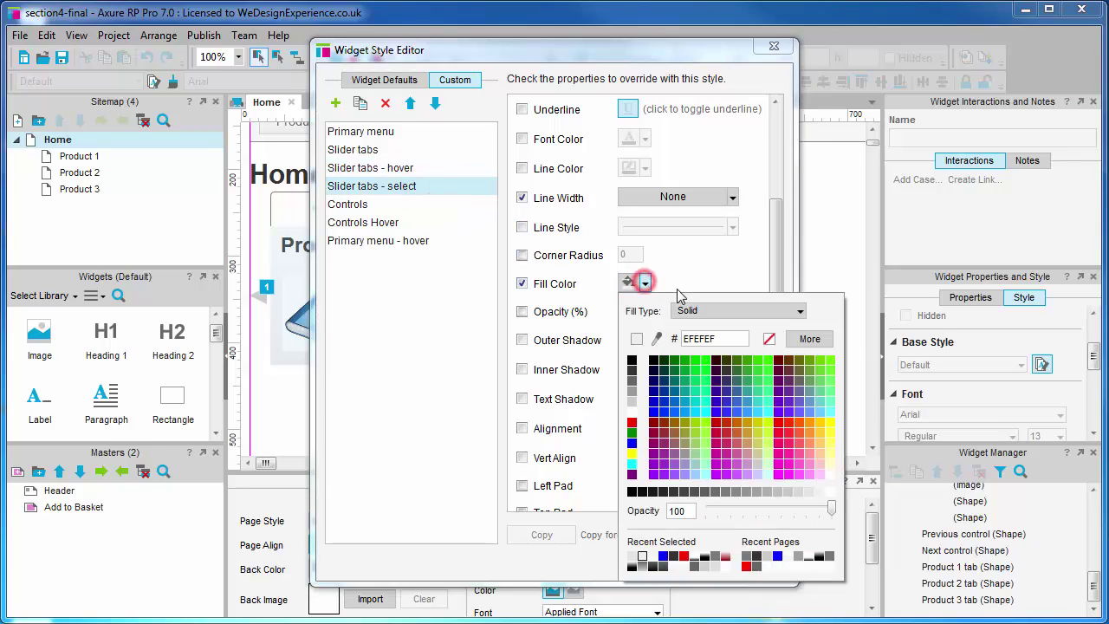
left_click(720, 310)
left_click(717, 329)
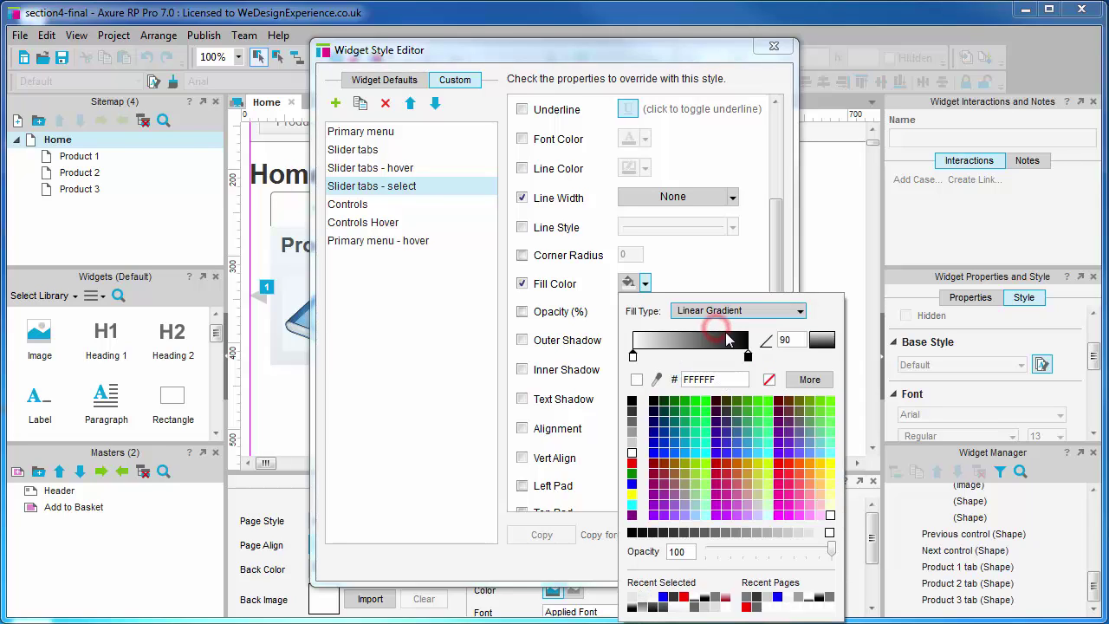
left_click(633, 357)
left_click(714, 377)
double_click(720, 379)
type("efefef")
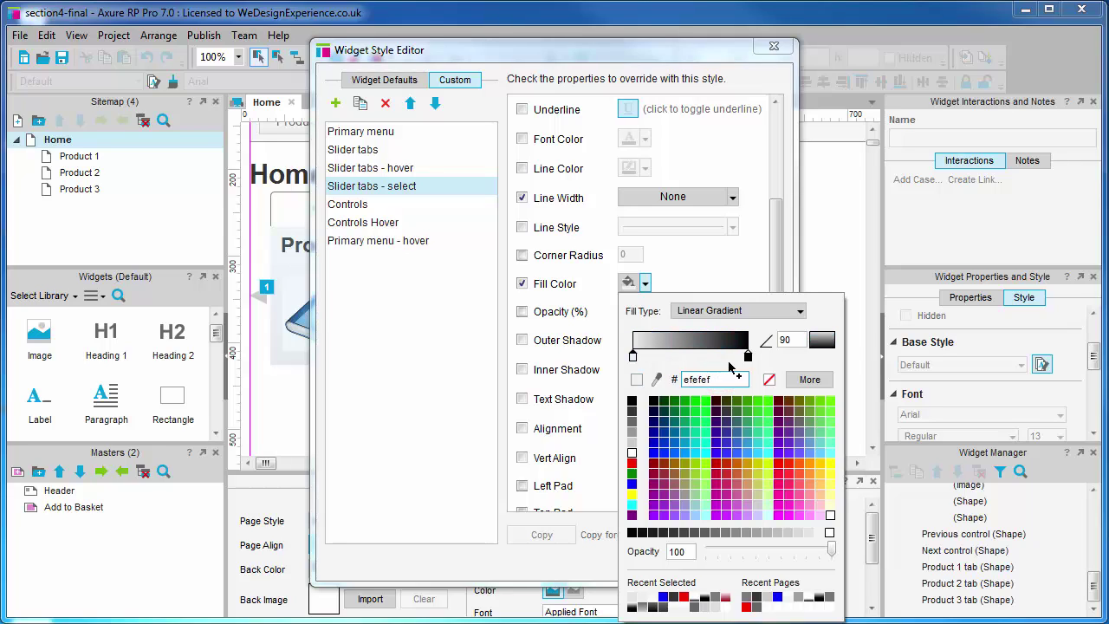
left_click(747, 357)
double_click(728, 379)
type("ffffff")
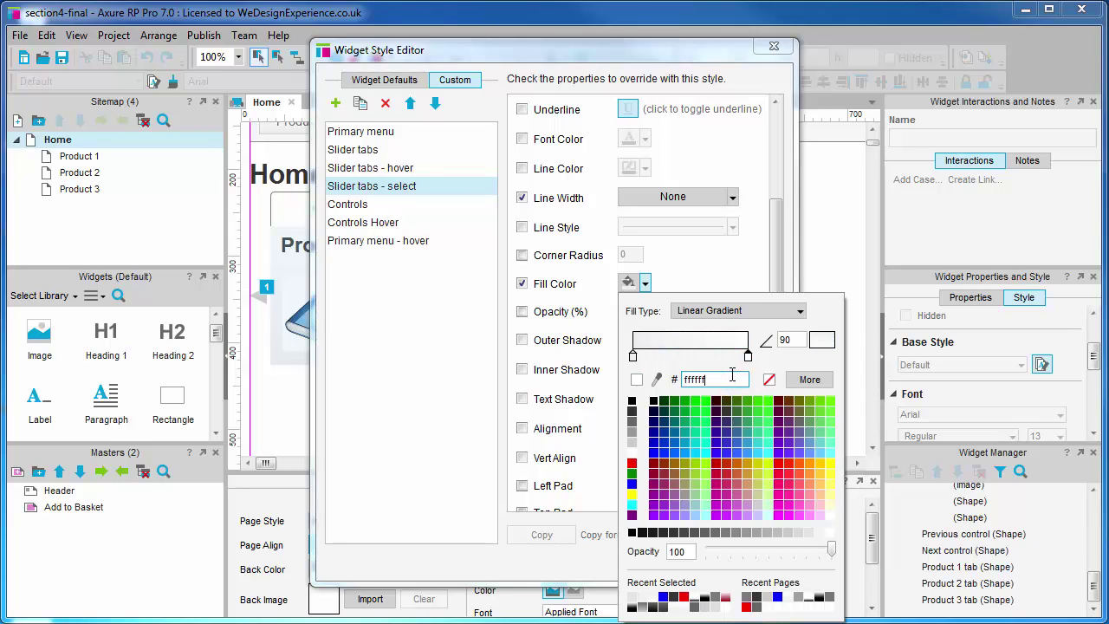
key("Return")
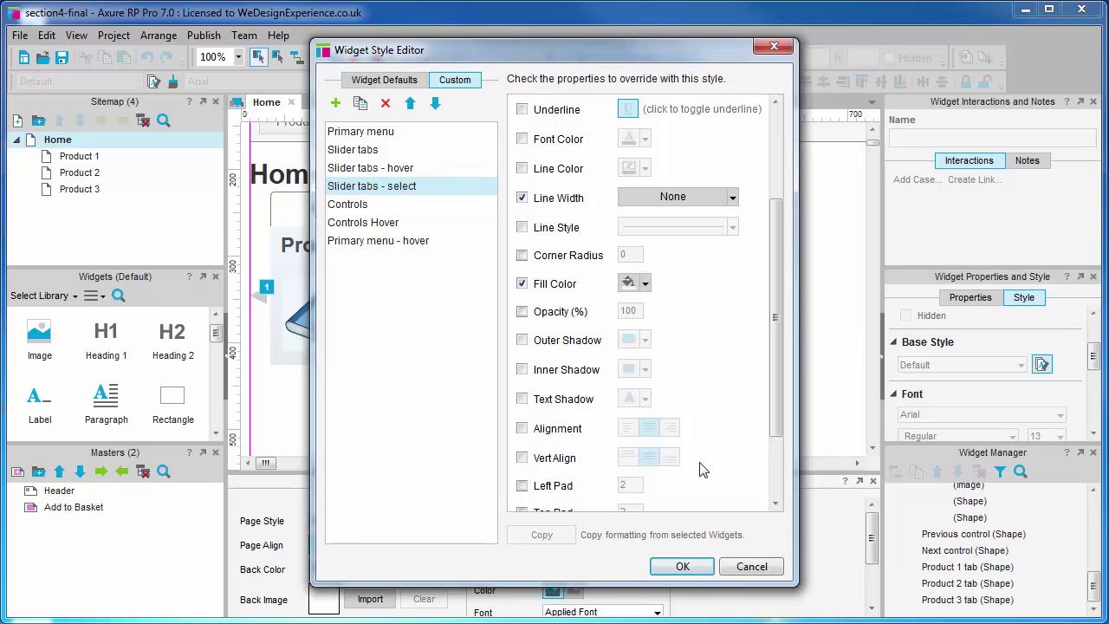
left_click(697, 567)
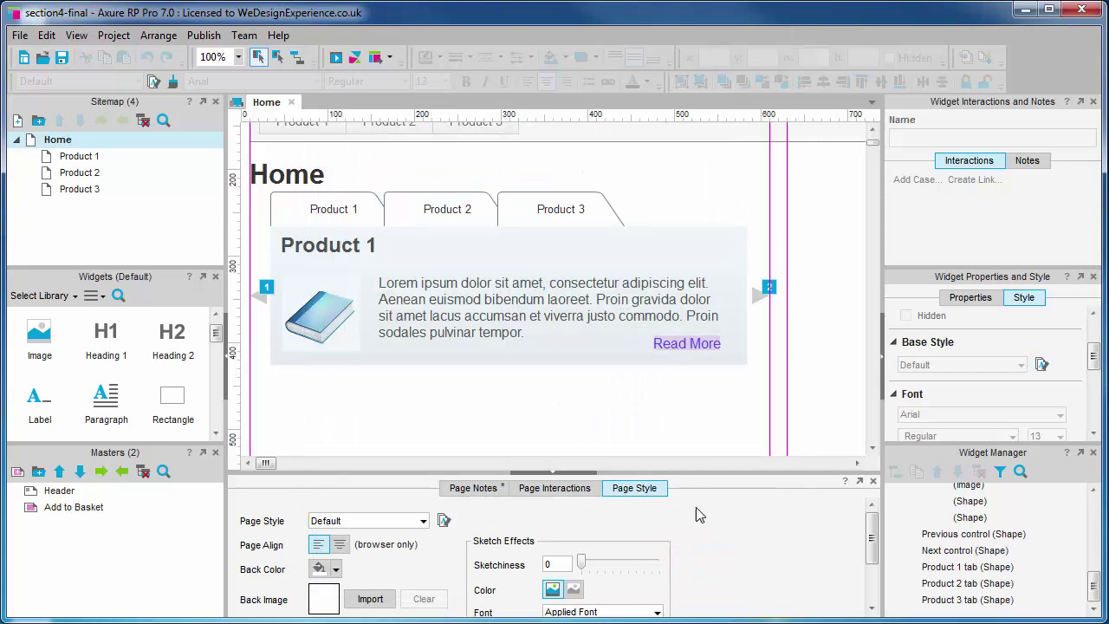
Select the three Product tabs, set their base style to Slider tabs, and reselect them
left_click_drag(665, 204, 309, 230)
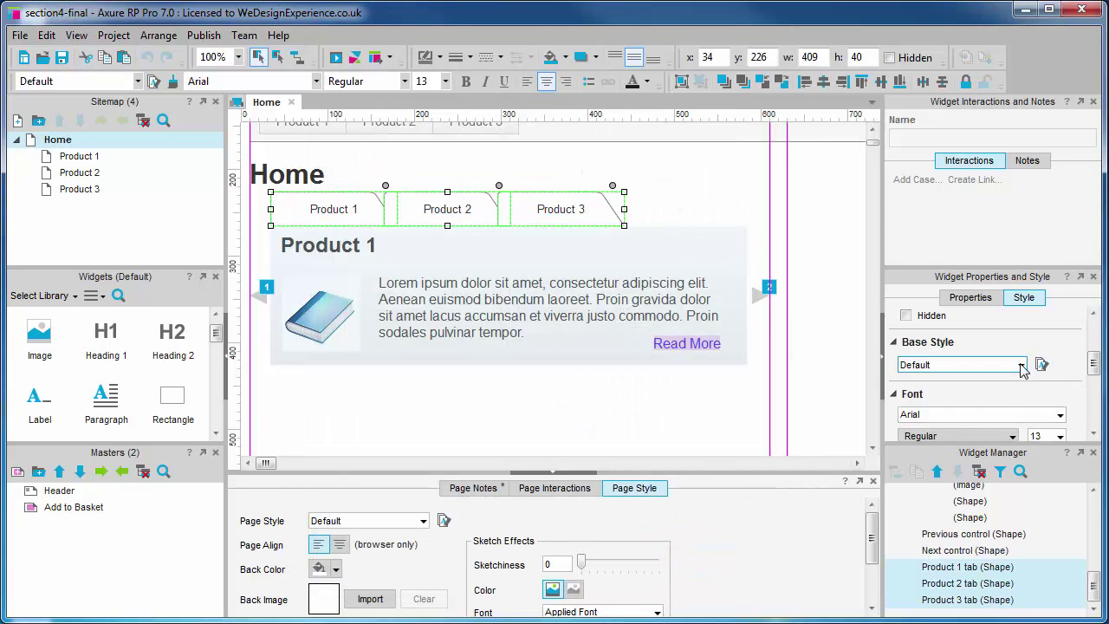
left_click(1021, 365)
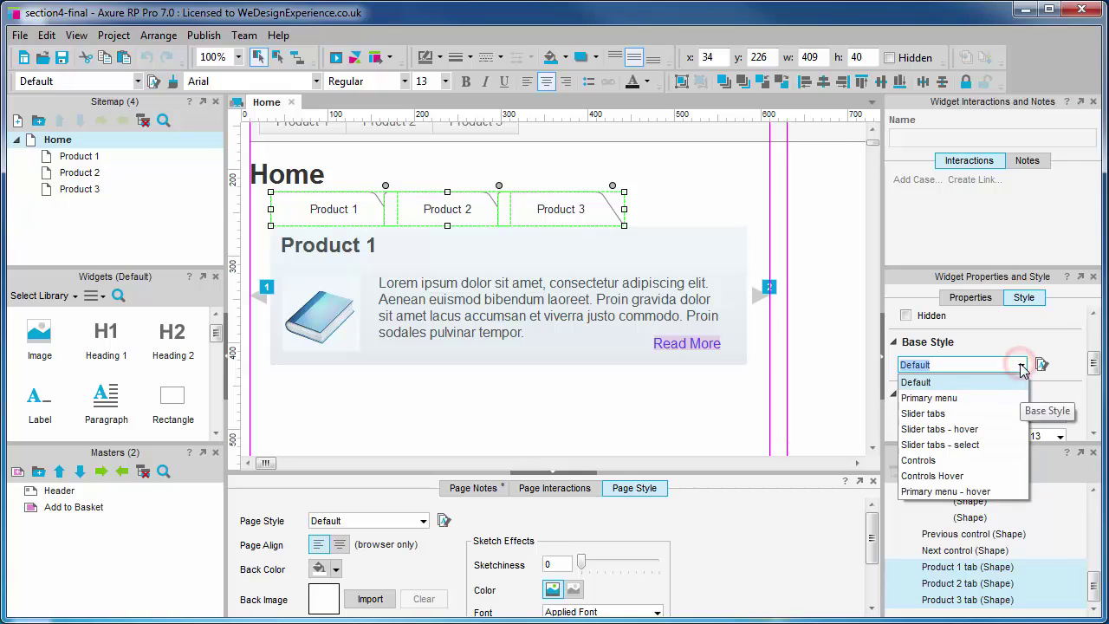
left_click(977, 414)
left_click(709, 208)
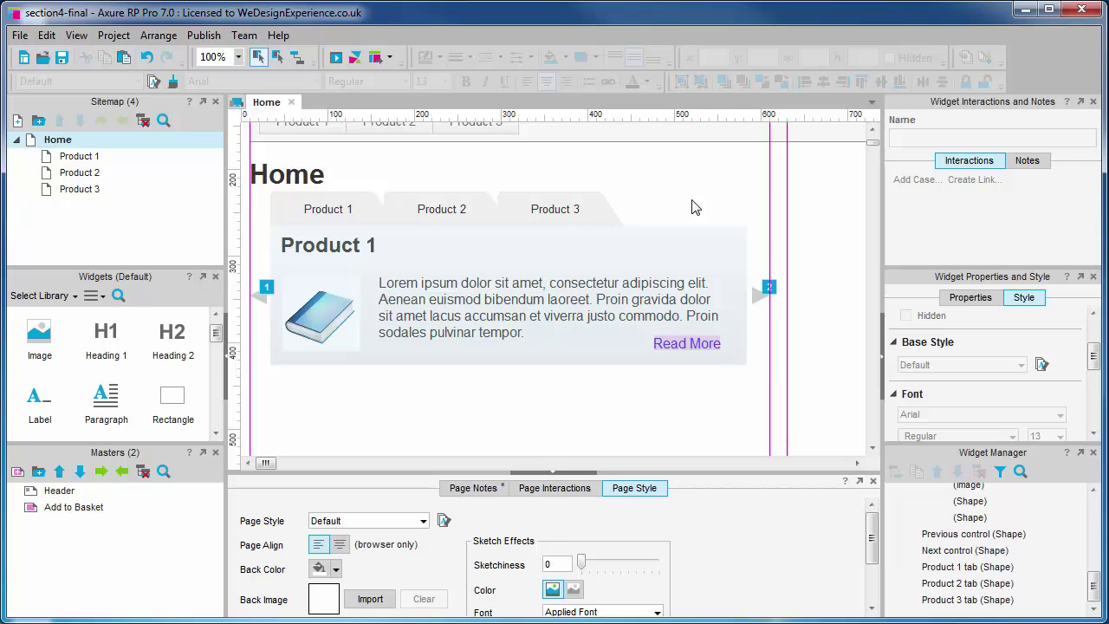
left_click_drag(692, 206, 296, 233)
In the tabs' Interaction Styles, set the MouseOver base style to Slider tabs - hover
right_click(436, 198)
left_click(522, 409)
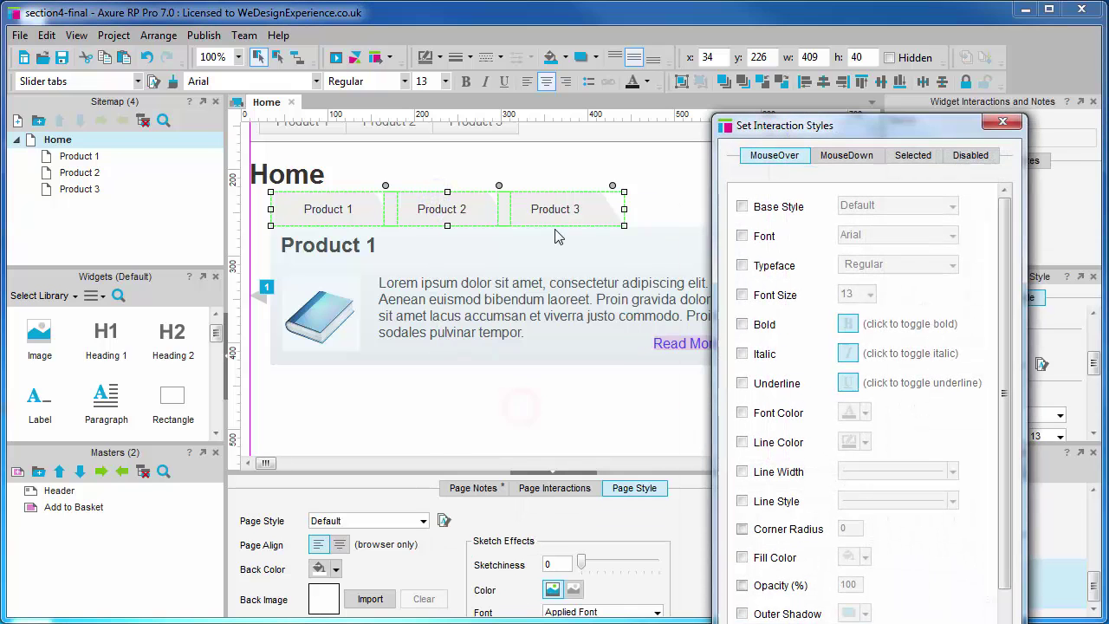
left_click_drag(775, 116, 692, 31)
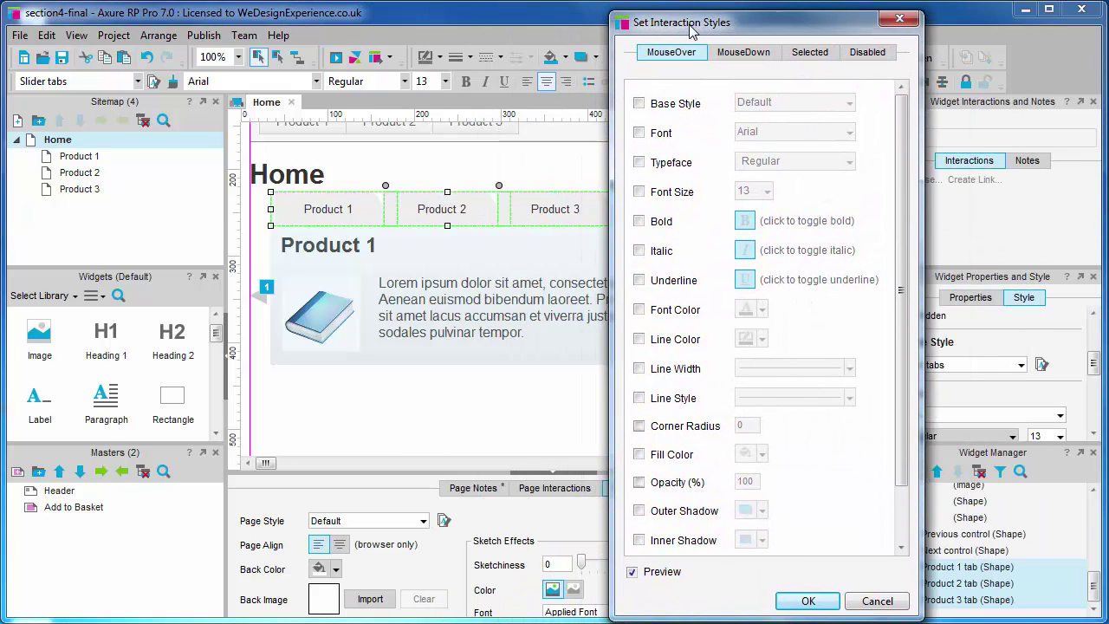
left_click(638, 104)
left_click(848, 102)
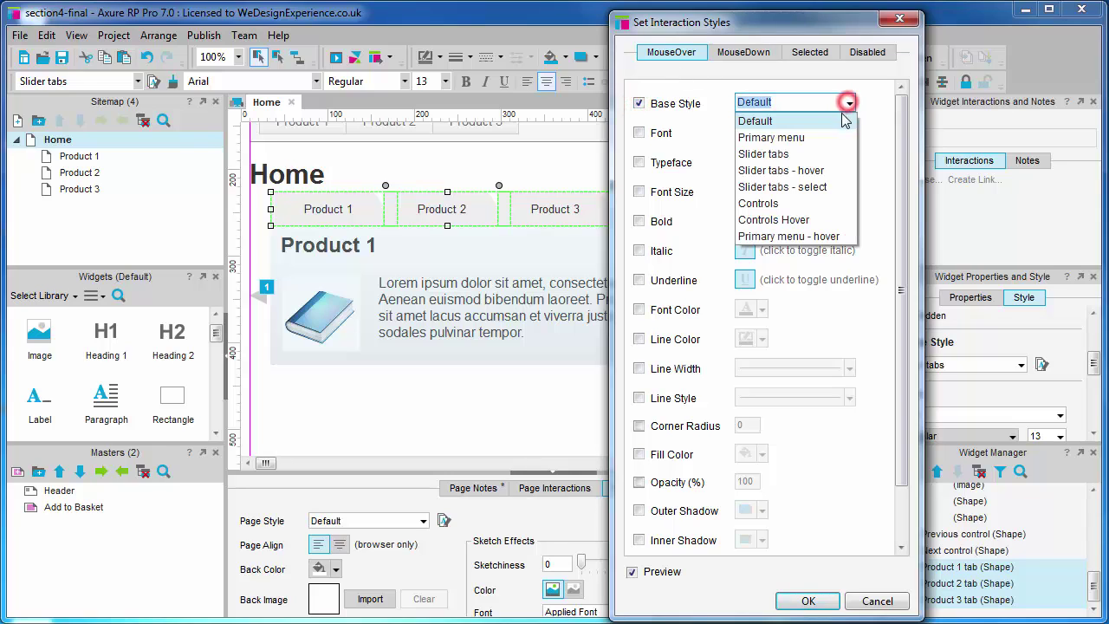
left_click(811, 171)
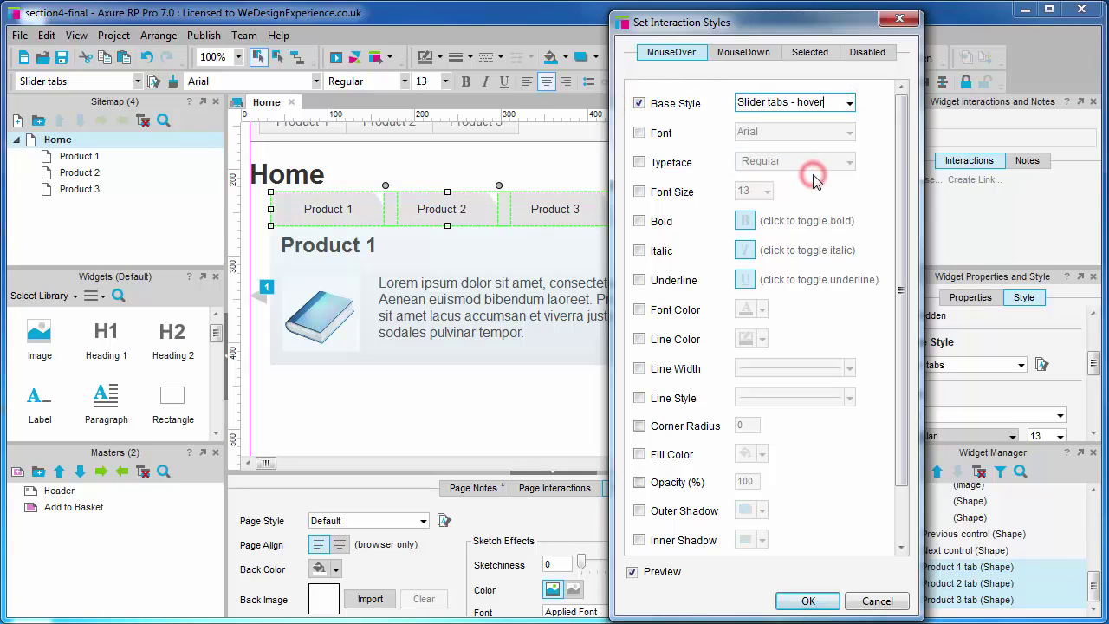
Set the Selected base style to Slider tabs - select and apply the interaction styles
left_click(812, 53)
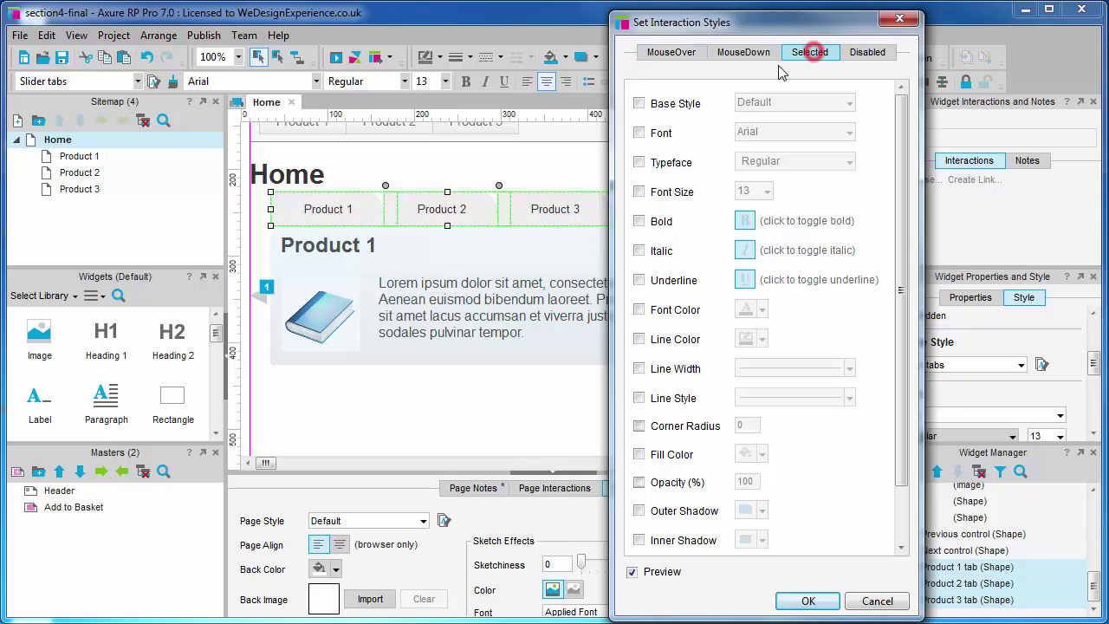
left_click(638, 103)
left_click(849, 102)
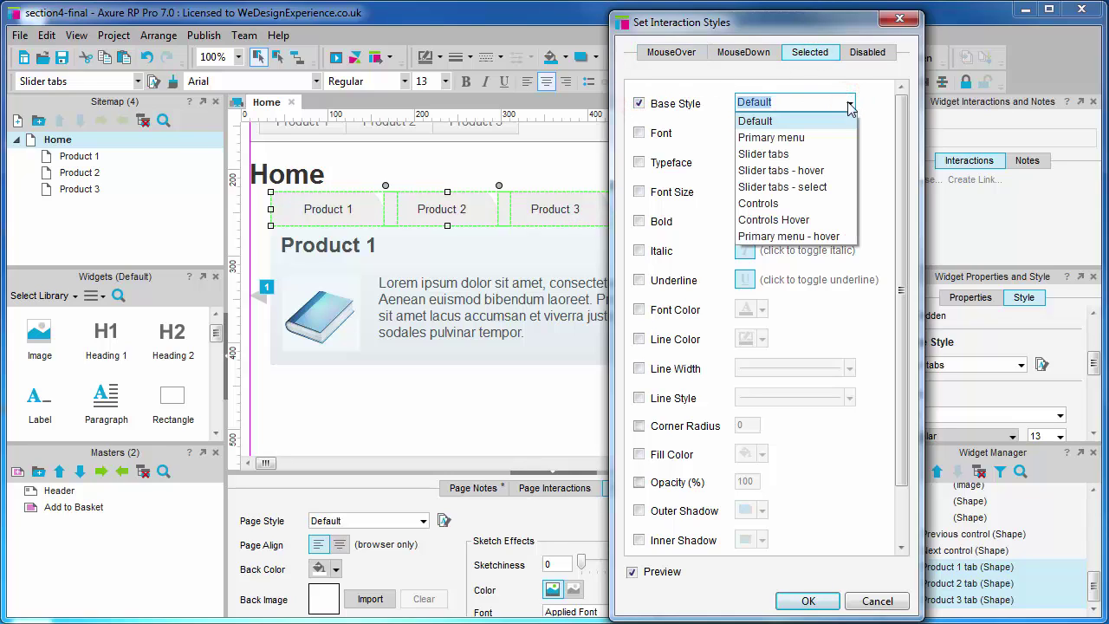
left_click(805, 186)
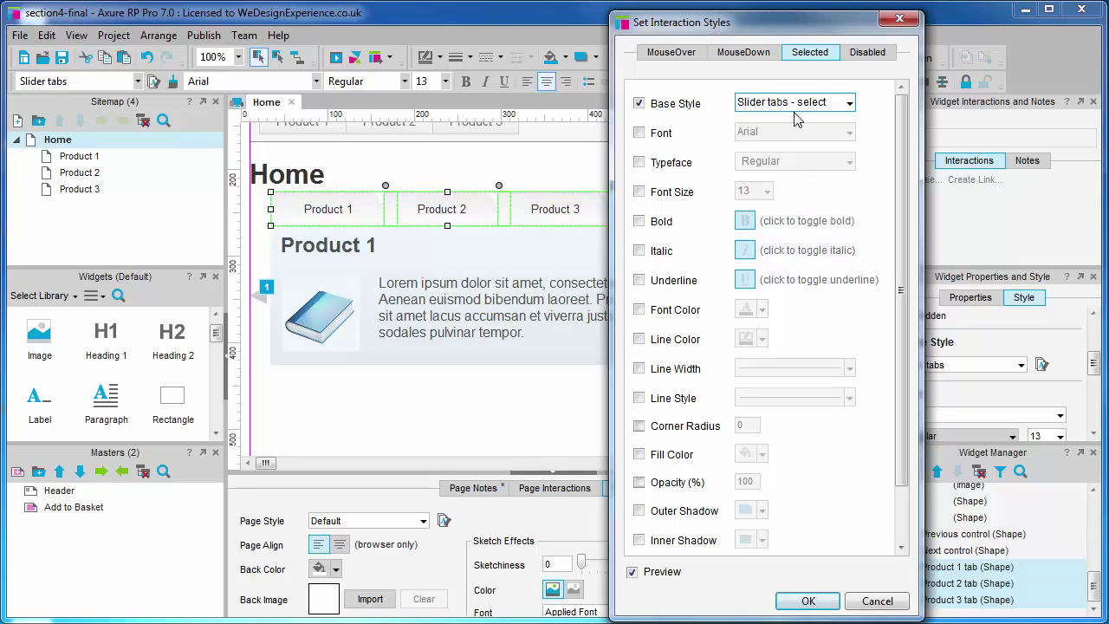
left_click(683, 54)
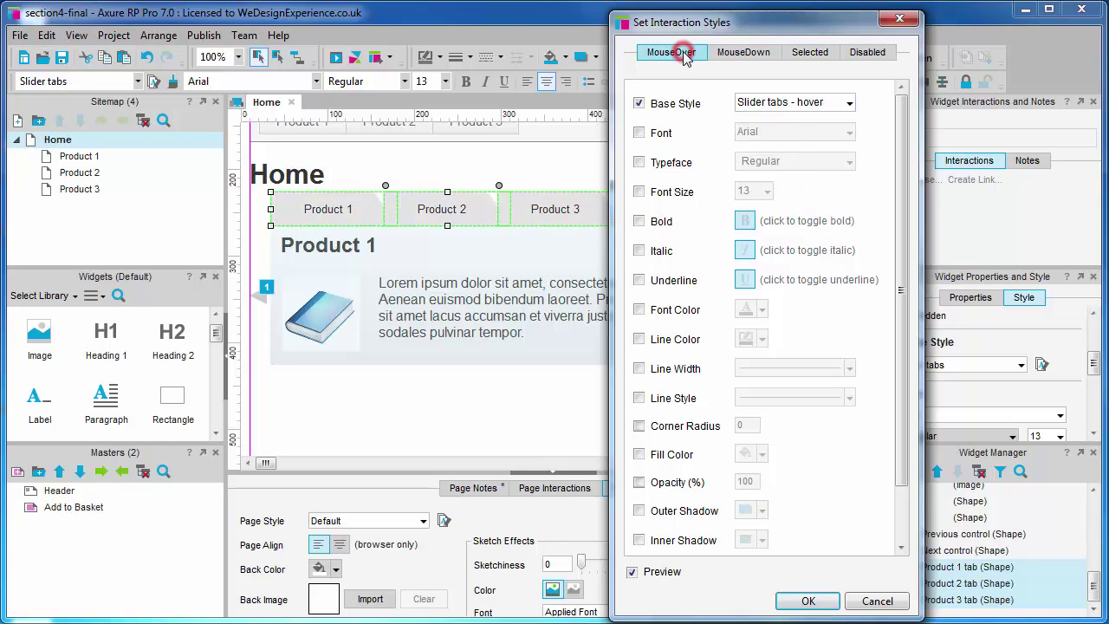
left_click(745, 52)
left_click(797, 54)
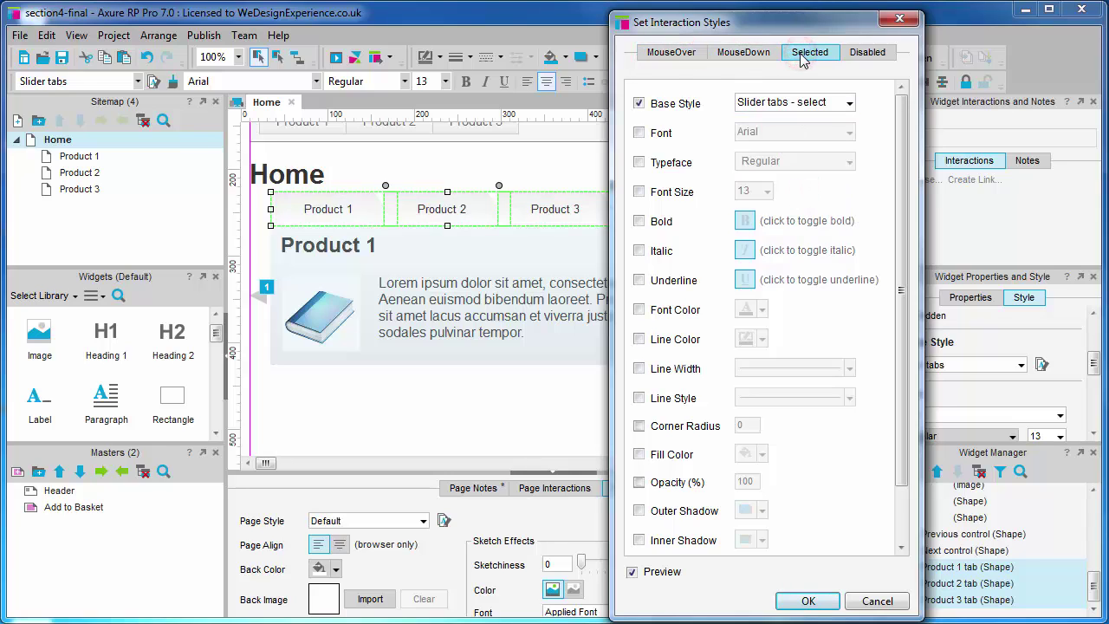
left_click(805, 602)
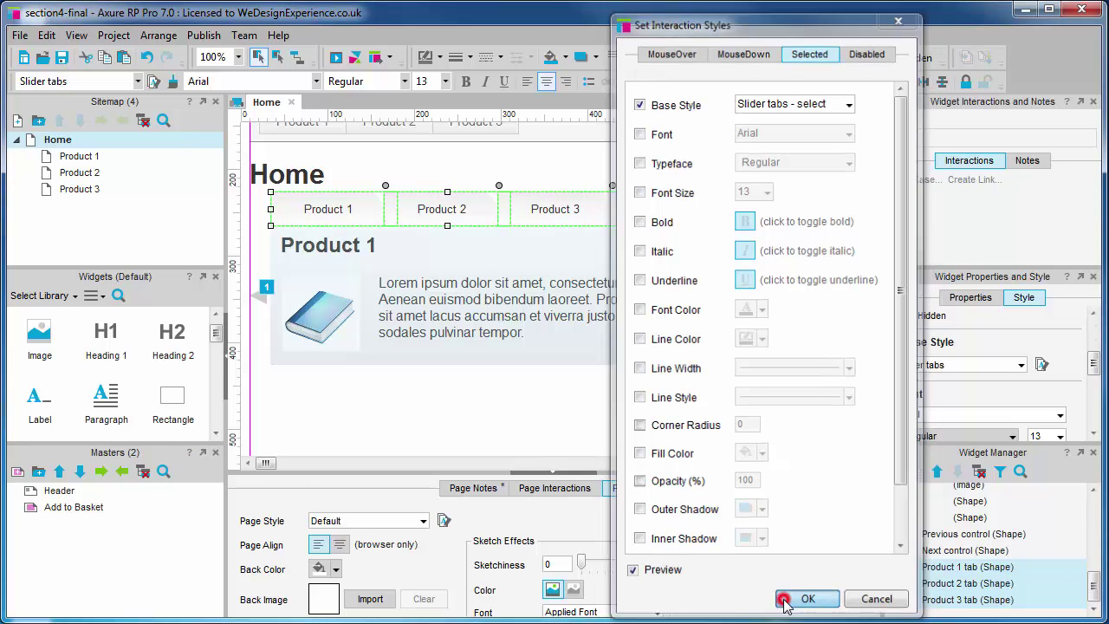